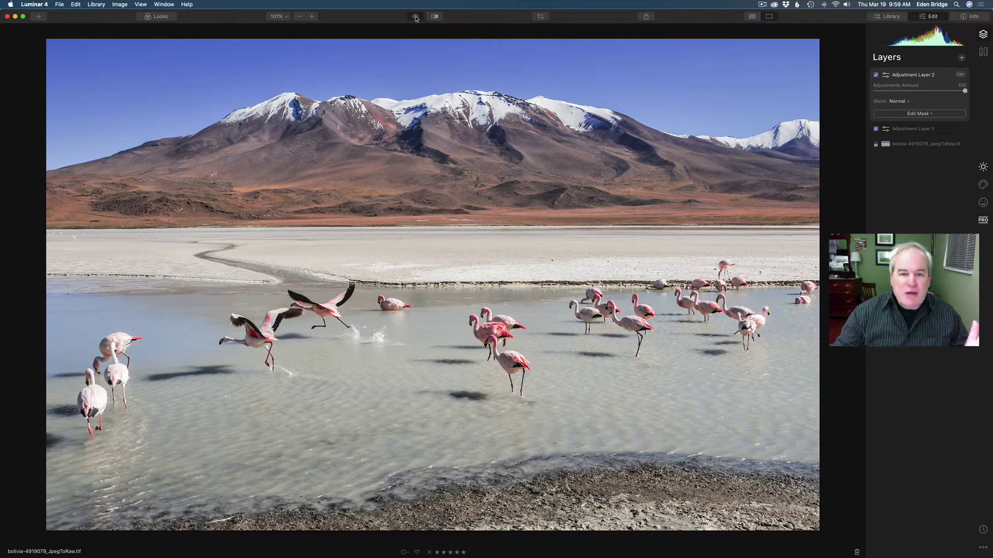
pyautogui.click(416, 18)
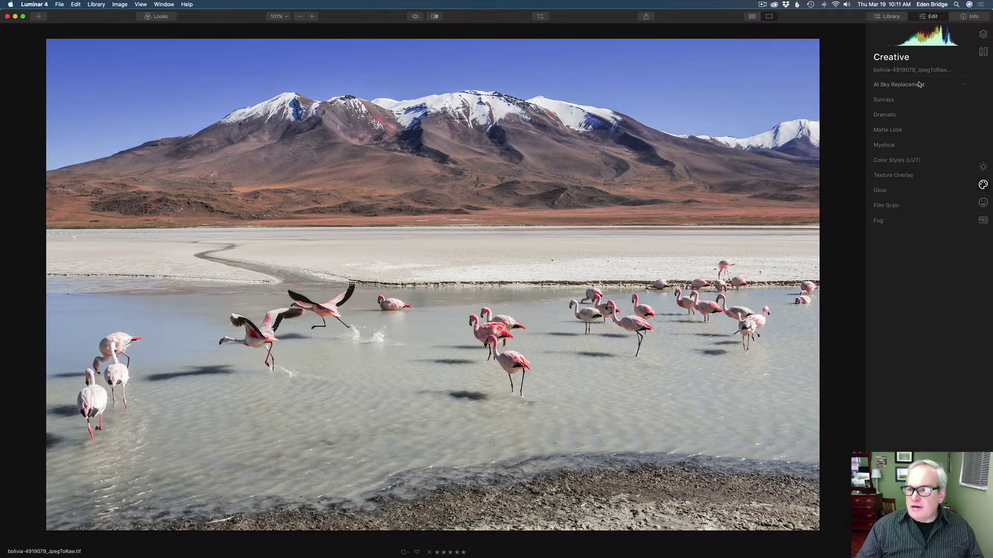
# Step: Enable AI Sky Replacement on the flamingo photo using the Blue Sky 3 sky
pyautogui.click(899, 84)
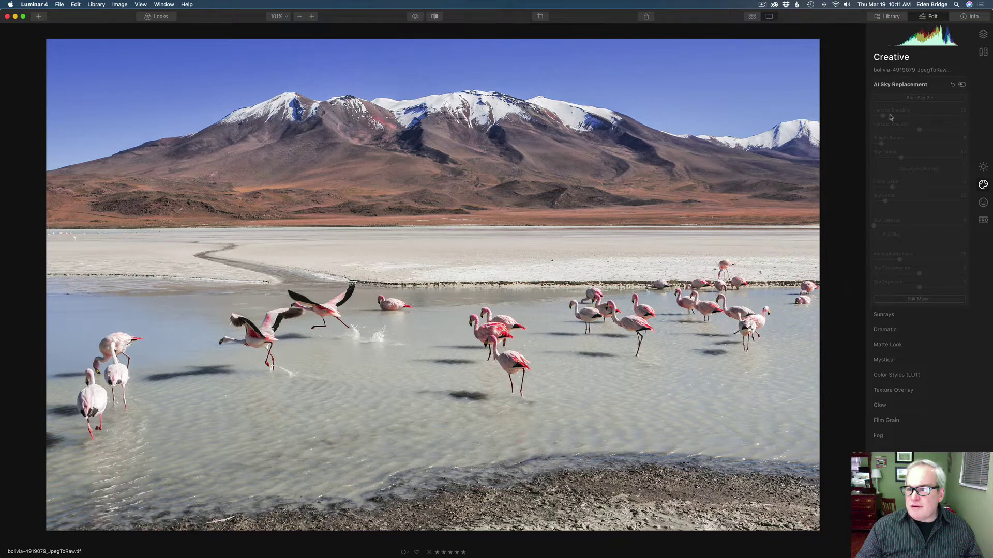
pyautogui.click(962, 85)
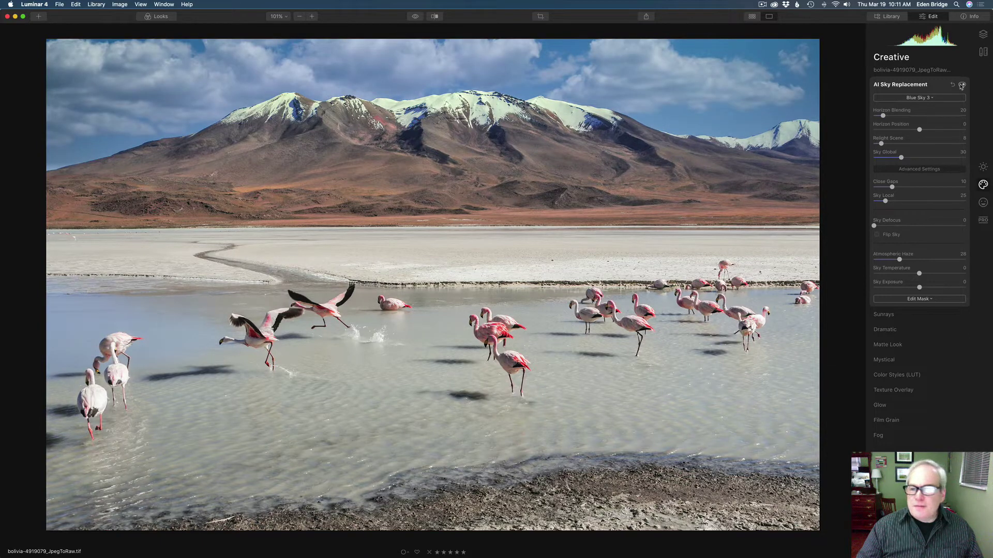
# Step: Try the Blue Sky 5 and Starry Night 1 replacement skies and return to Blue Sky 3
pyautogui.click(926, 99)
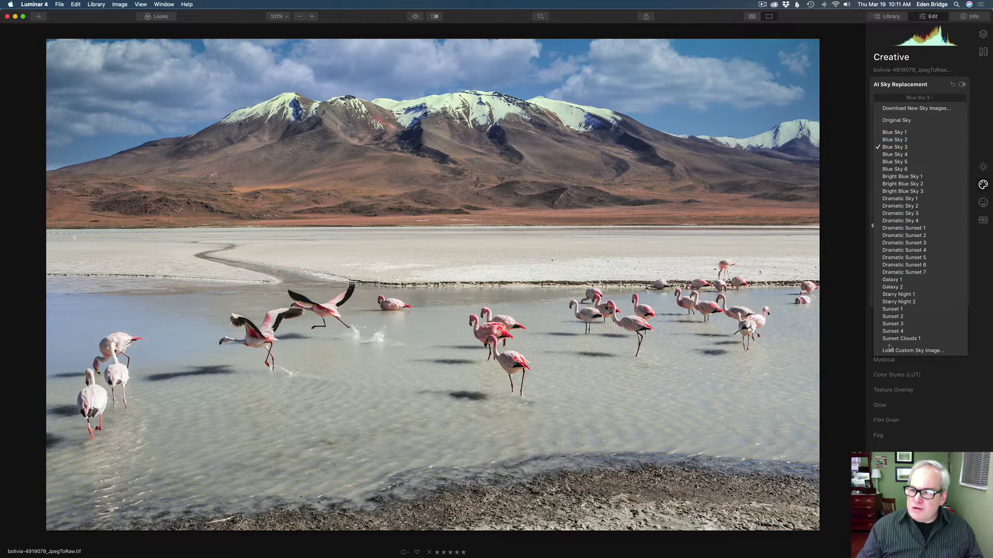
pyautogui.click(898, 162)
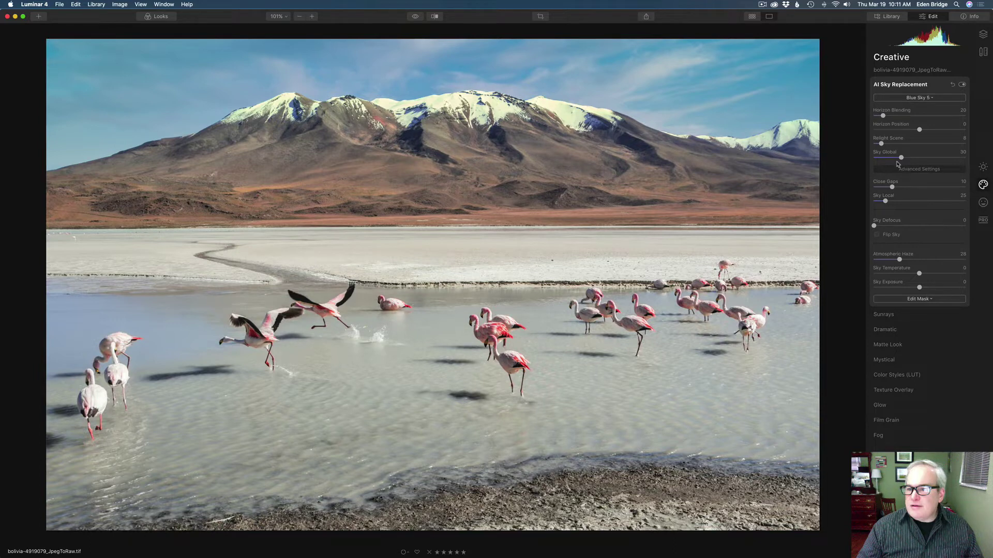
pyautogui.click(922, 98)
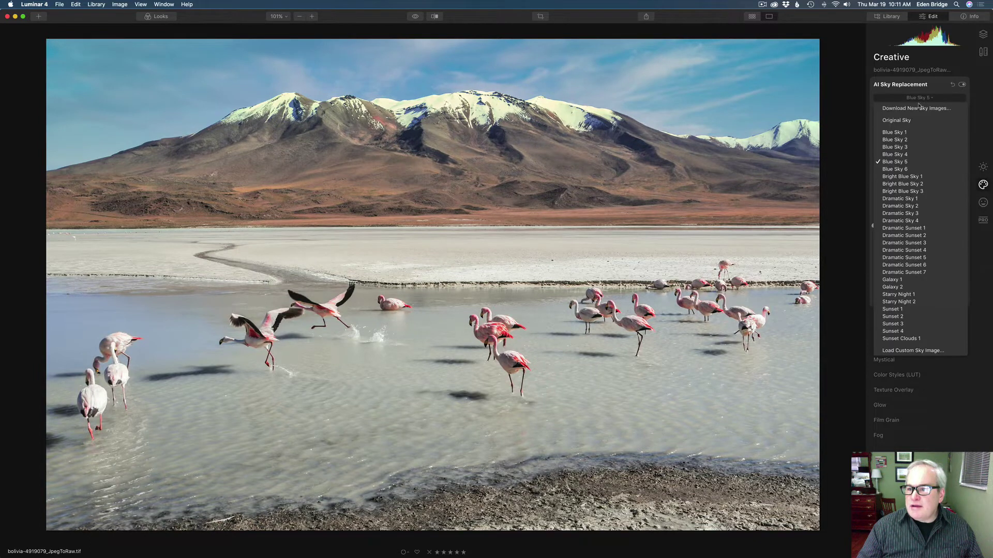
pyautogui.click(906, 149)
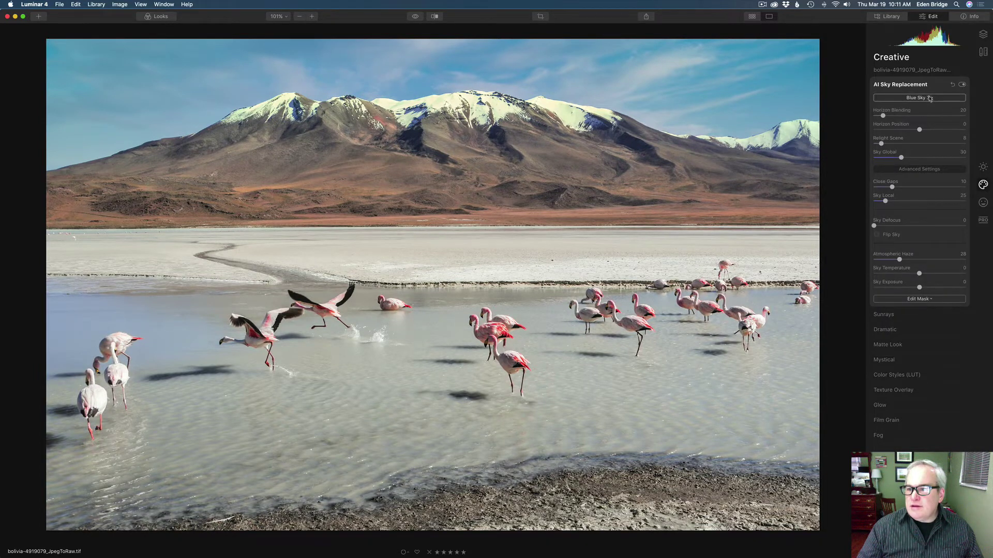
pyautogui.click(928, 99)
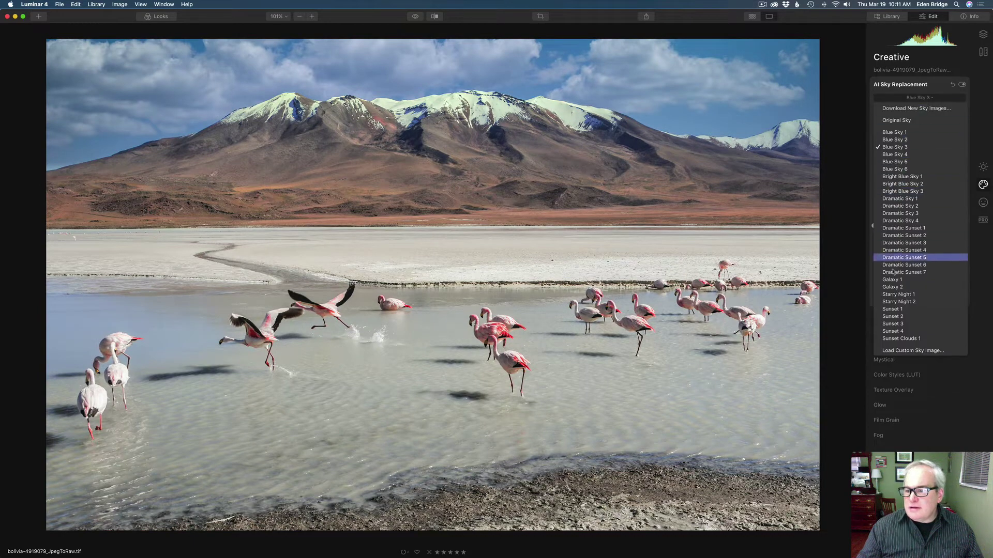
pyautogui.click(895, 295)
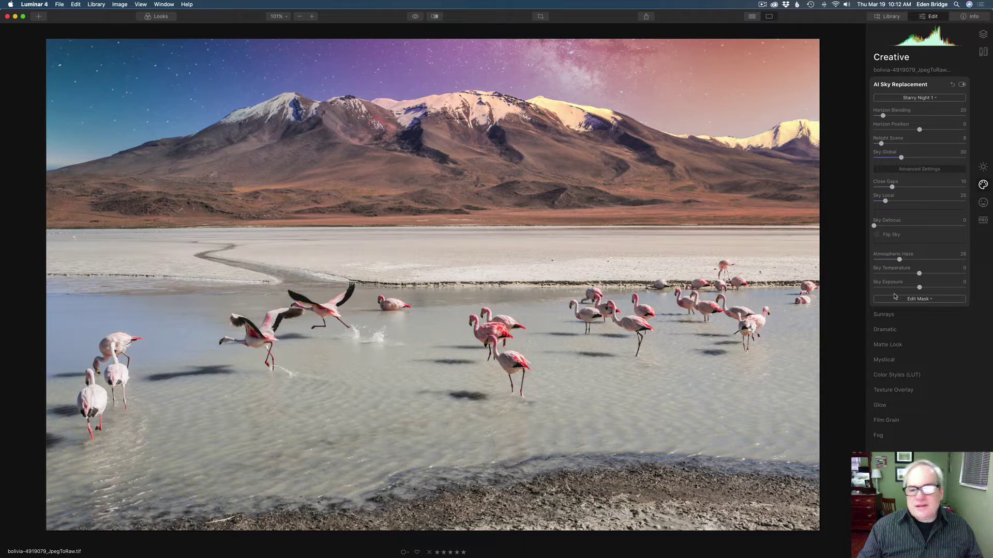
pyautogui.click(912, 98)
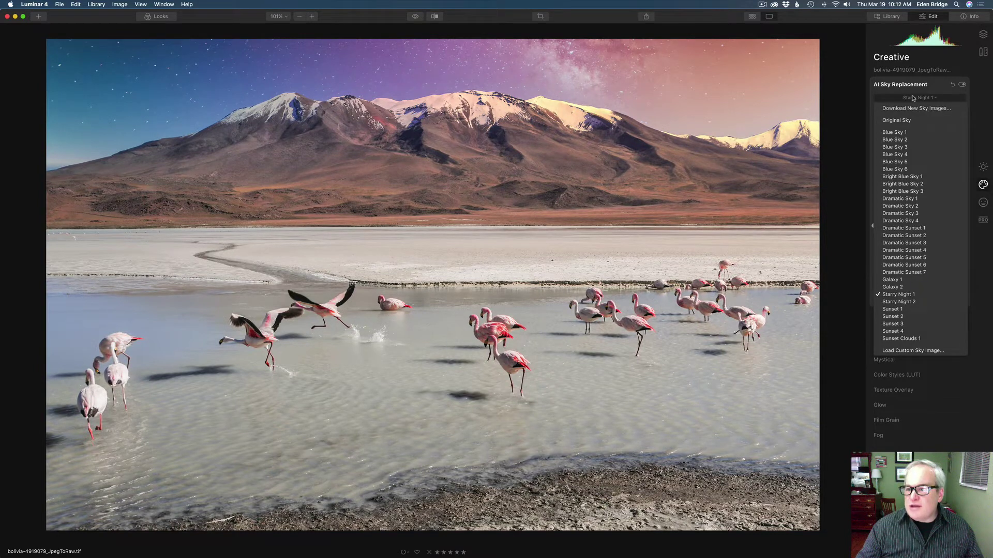
pyautogui.click(908, 148)
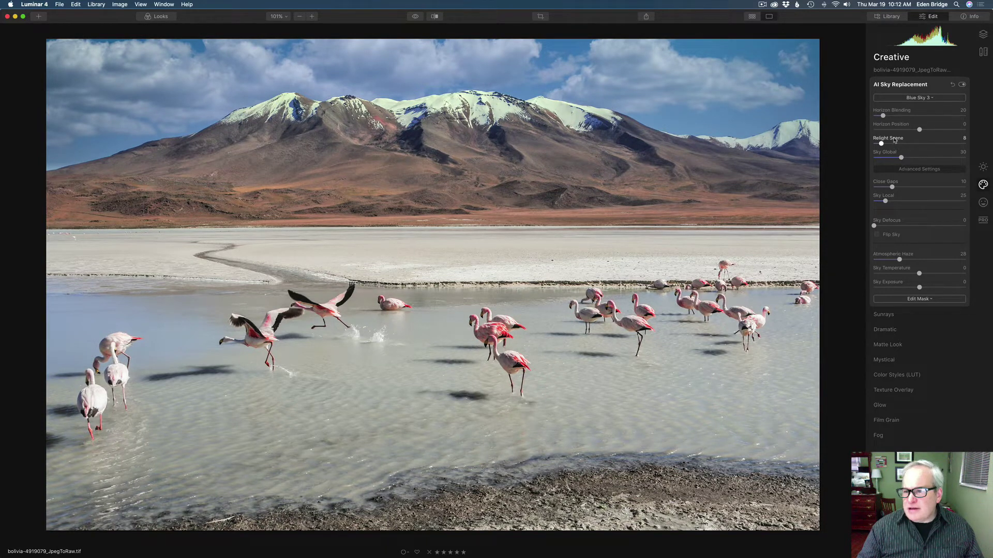
# Step: Try a Relight Scene value of 20 for the replaced sky and bring it back down to its low setting
pyautogui.click(893, 144)
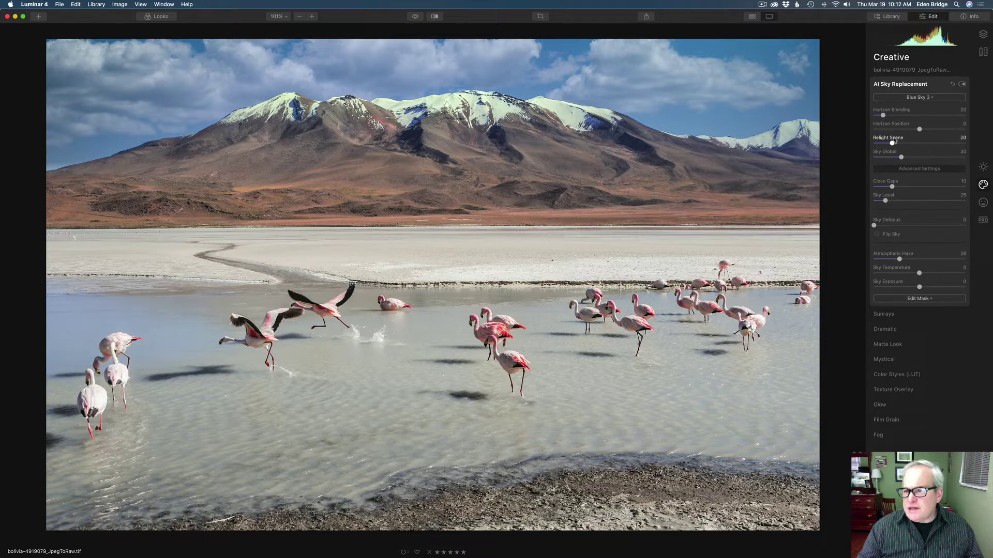
pyautogui.moveTo(893, 144); pyautogui.dragTo(883, 144)
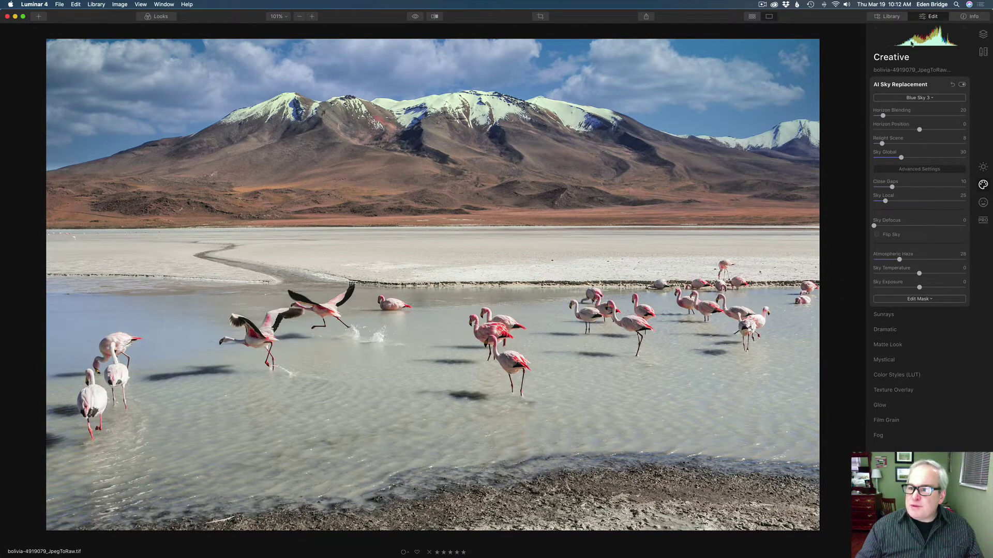
pyautogui.click(914, 86)
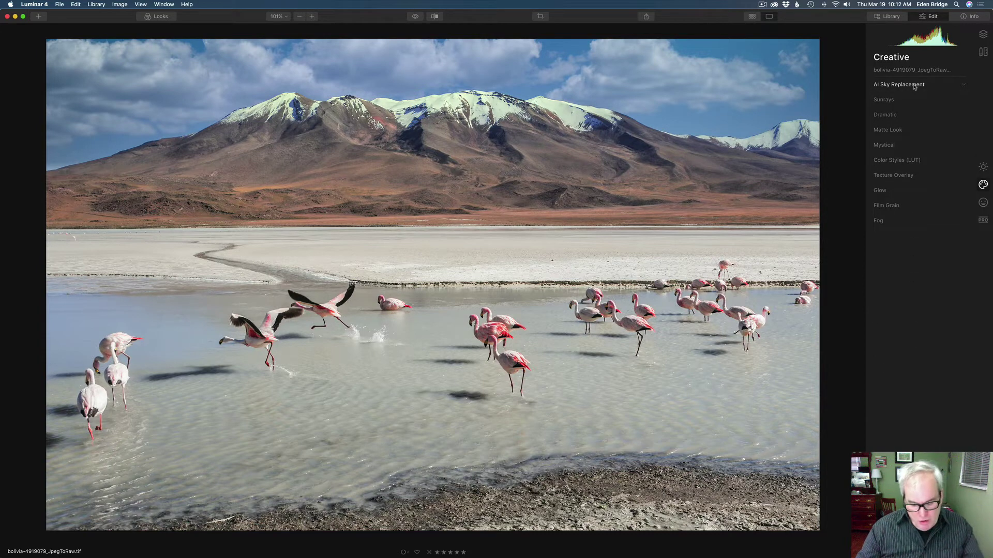
# Step: Enable AI Enhance with AI Accent at 54 and AI Sky Enhancer at 22
pyautogui.click(984, 167)
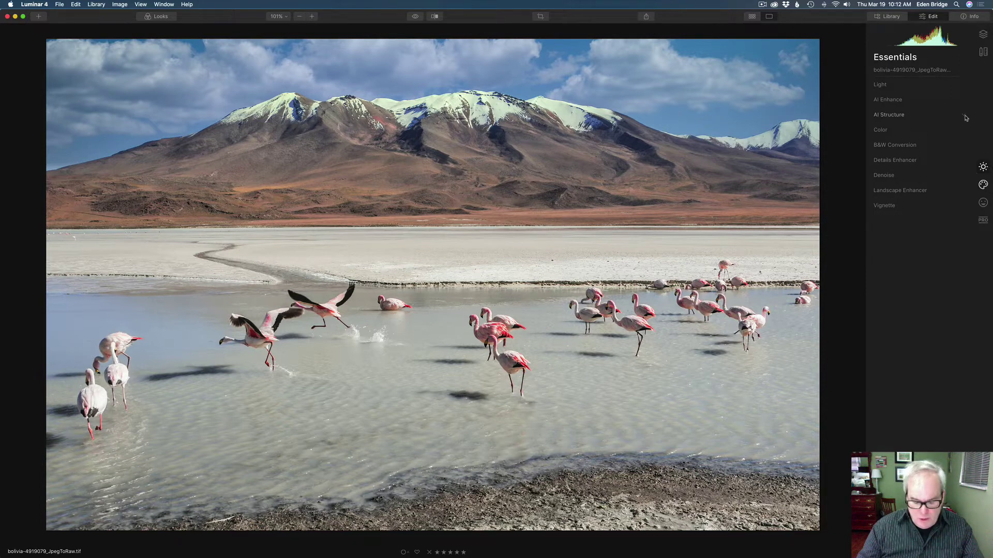
pyautogui.click(915, 100)
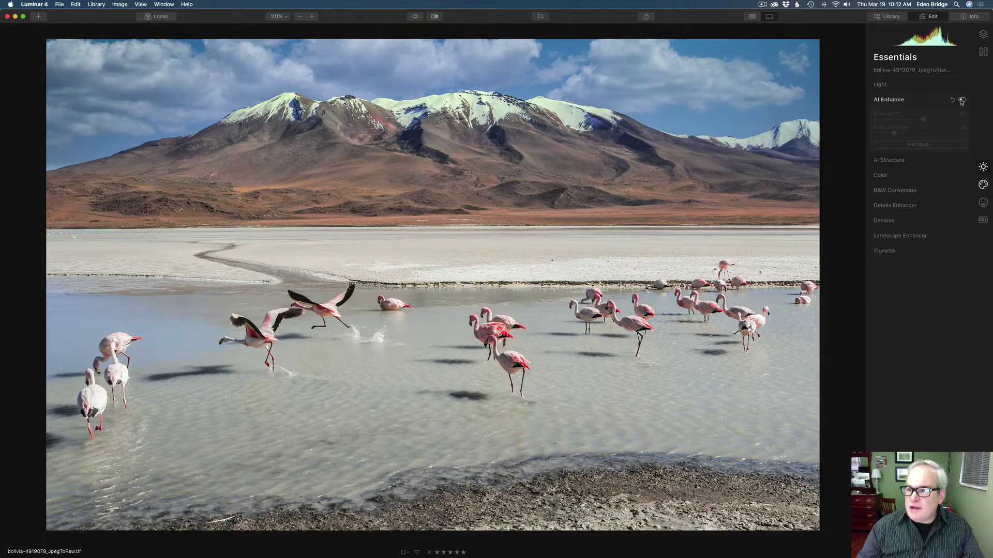
pyautogui.click(962, 101)
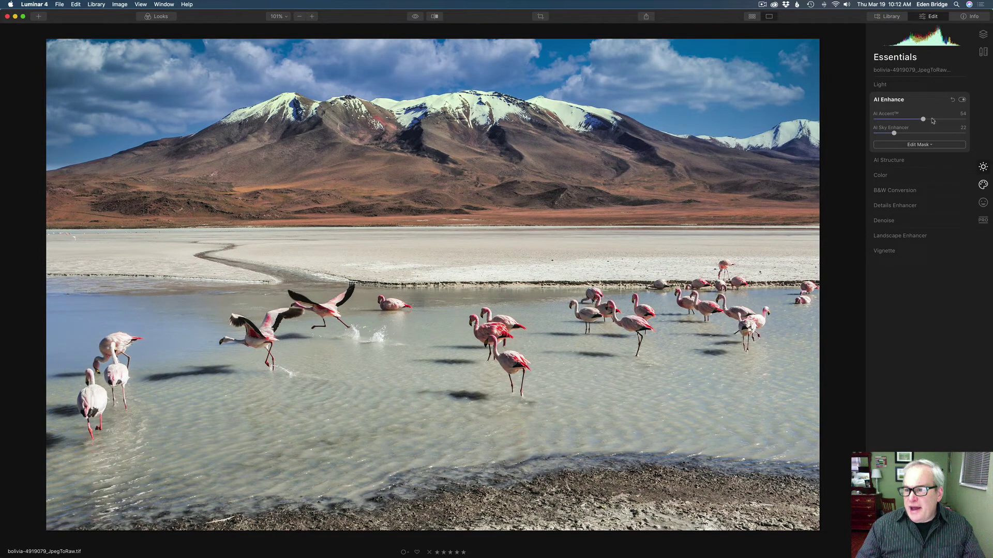
pyautogui.moveTo(922, 120)
pyautogui.mouseDown()
pyautogui.moveTo(933, 120)
pyautogui.moveTo(873, 119)
pyautogui.moveTo(925, 120)
pyautogui.mouseUp()
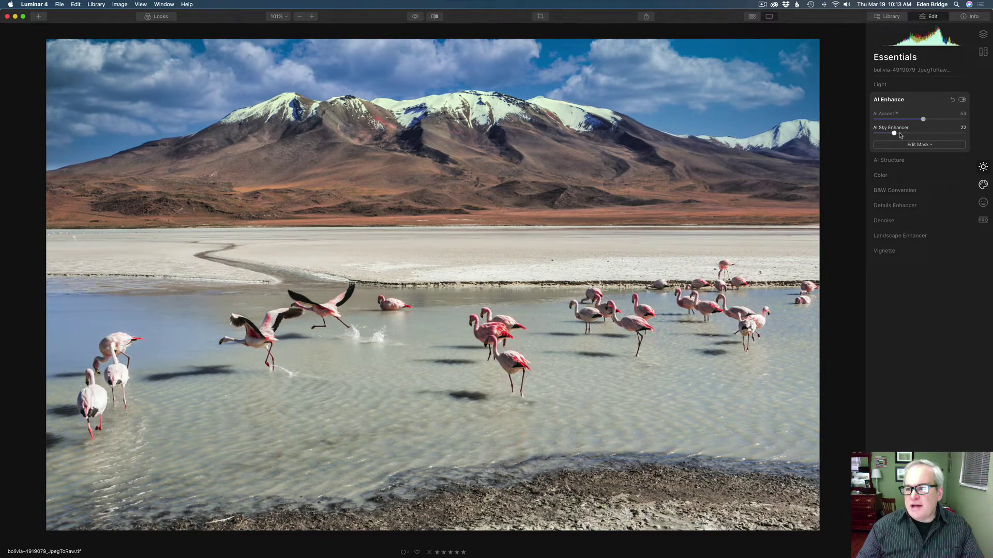
pyautogui.moveTo(894, 133)
pyautogui.mouseDown()
pyautogui.moveTo(838, 131)
pyautogui.moveTo(895, 134)
pyautogui.mouseUp()
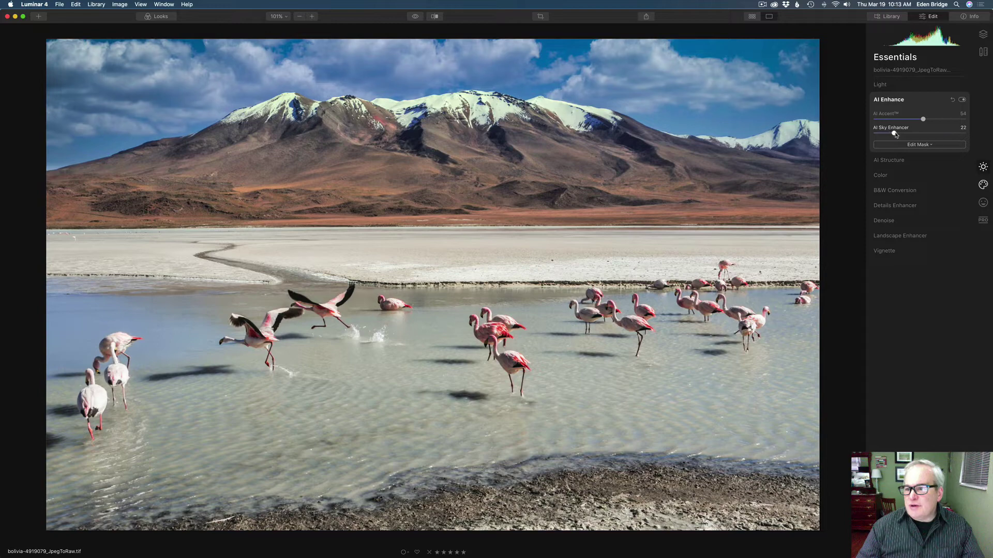
pyautogui.click(903, 100)
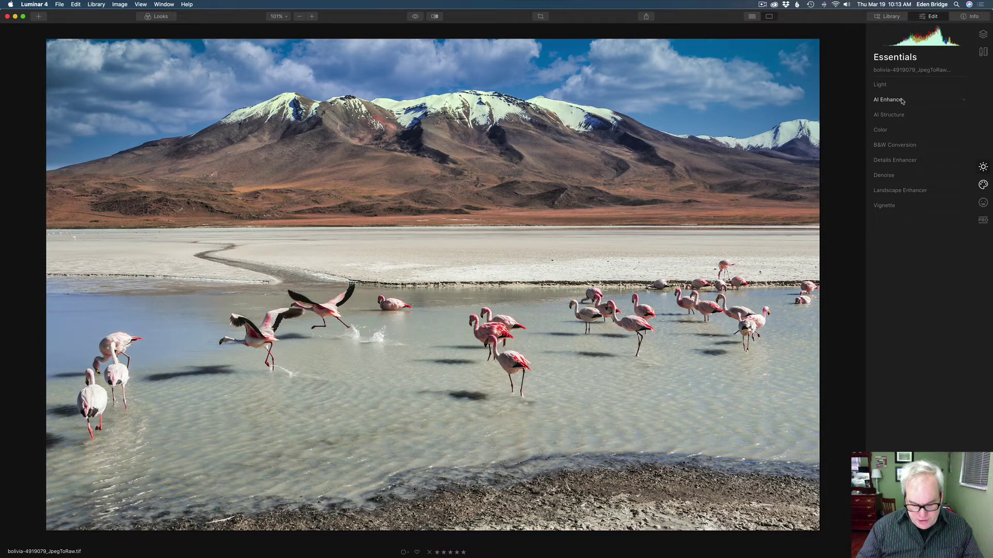
# Step: Enable the Color adjustment with Remove Color Cast at 24, comparing the photo with it off and on
pyautogui.click(919, 130)
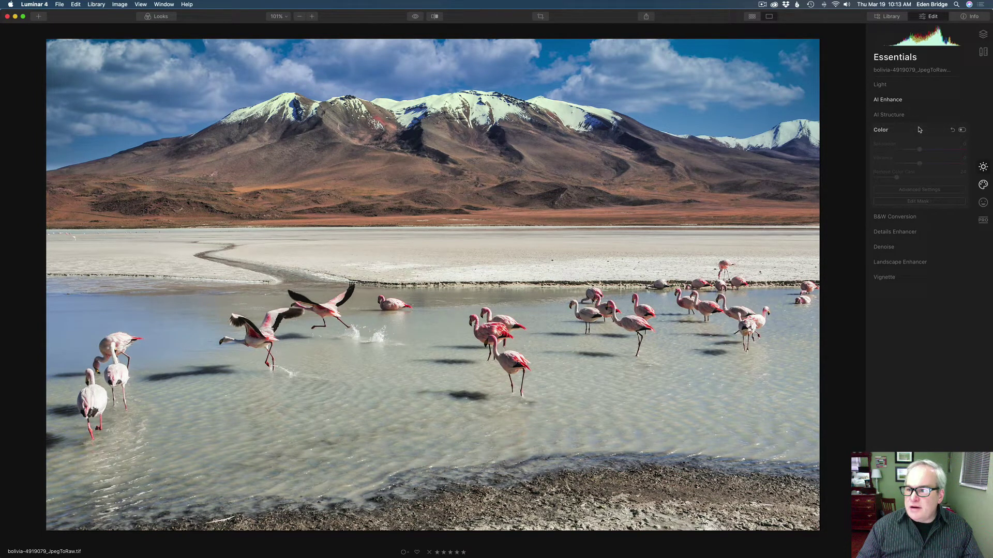
pyautogui.click(962, 130)
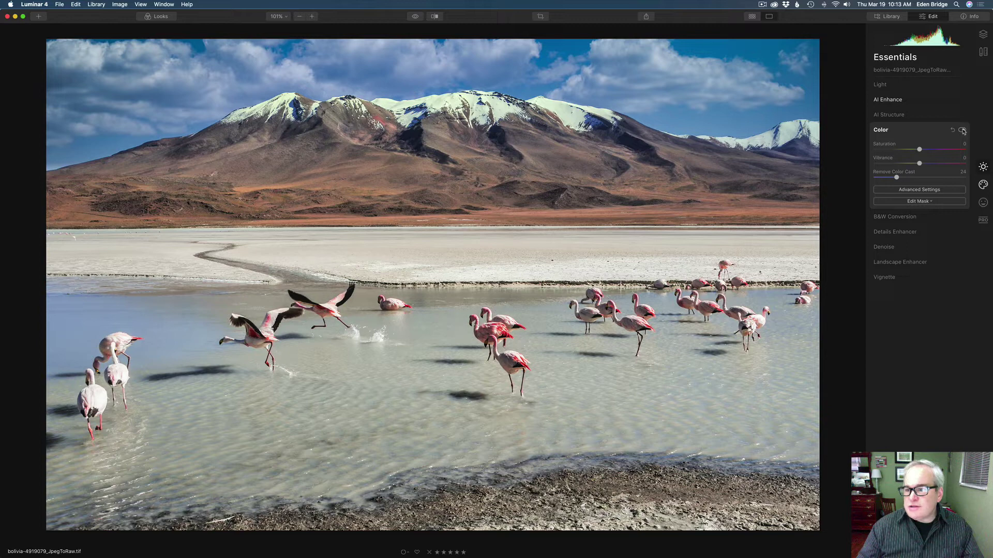
pyautogui.click(962, 131)
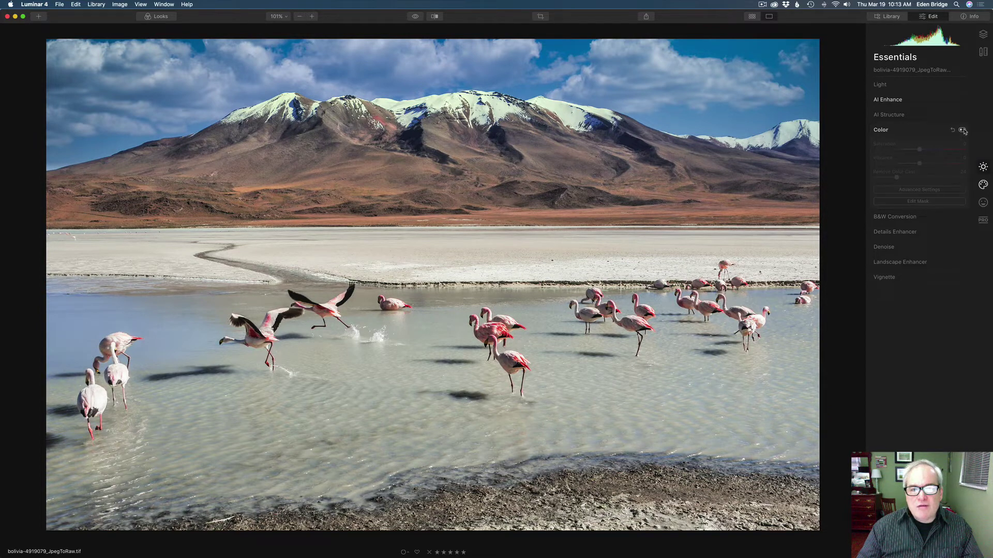
pyautogui.click(963, 131)
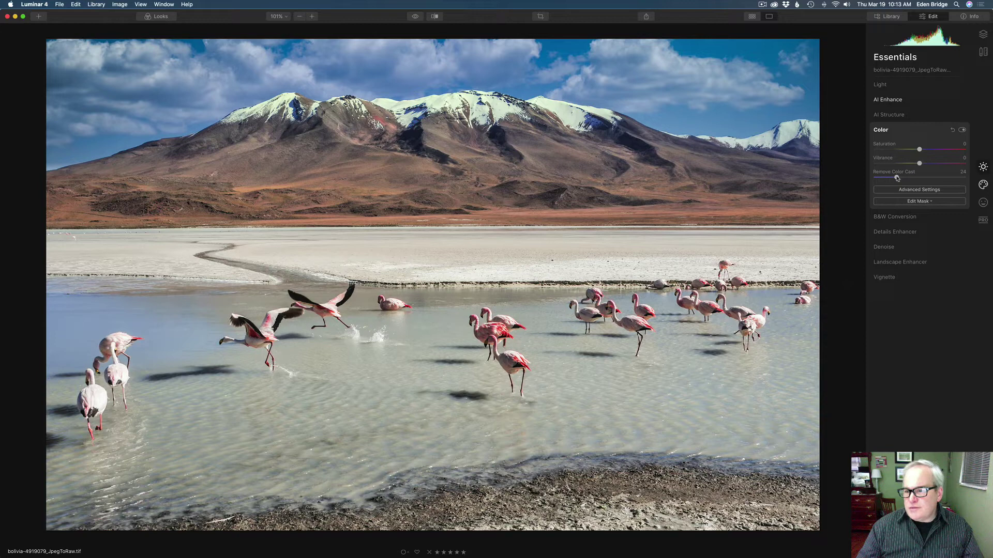
pyautogui.moveTo(897, 179)
pyautogui.mouseDown()
pyautogui.moveTo(923, 178)
pyautogui.moveTo(896, 178)
pyautogui.mouseUp()
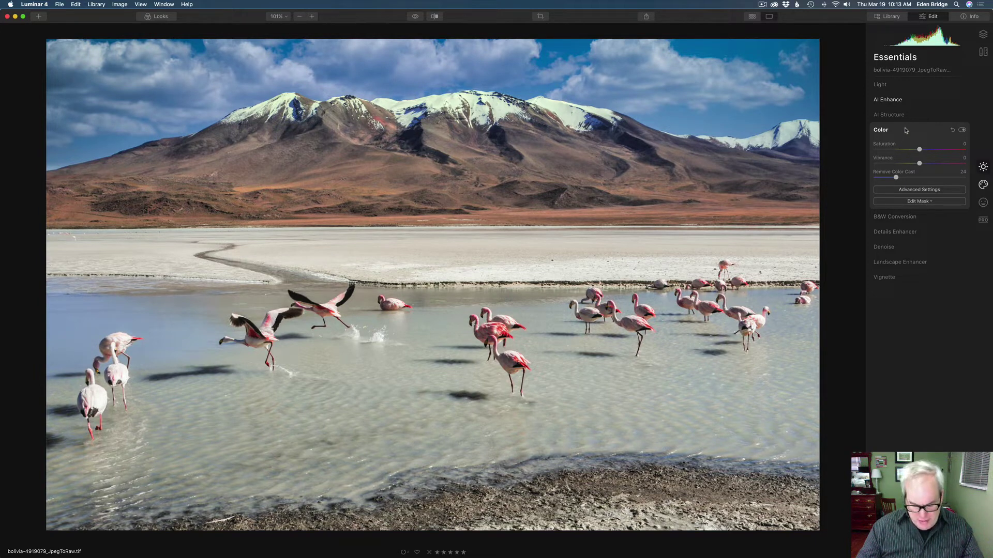
pyautogui.click(905, 130)
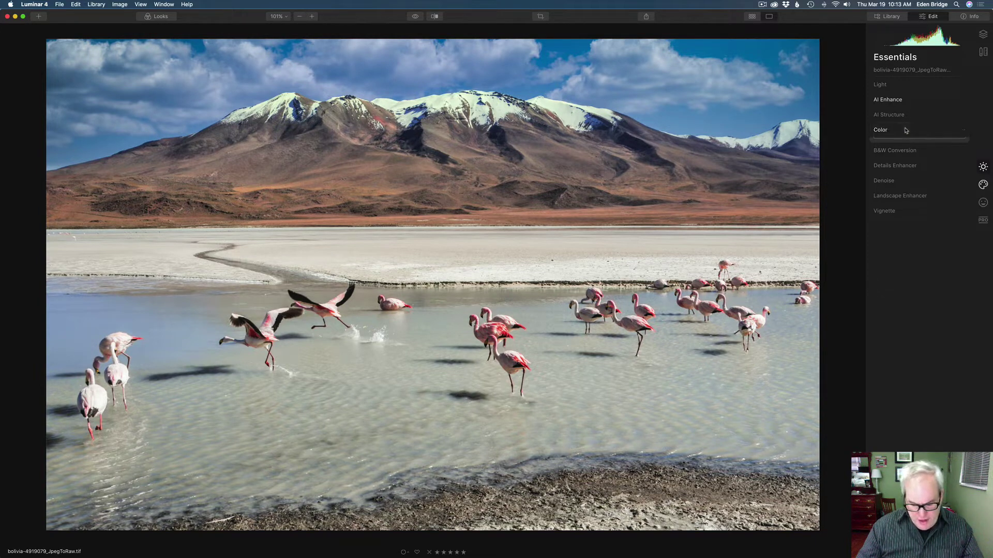
# Step: Enable Landscape Enhancer with Golden Hour at 77, comparing the photo without the effect and with a lower Golden Hour amount
pyautogui.click(902, 191)
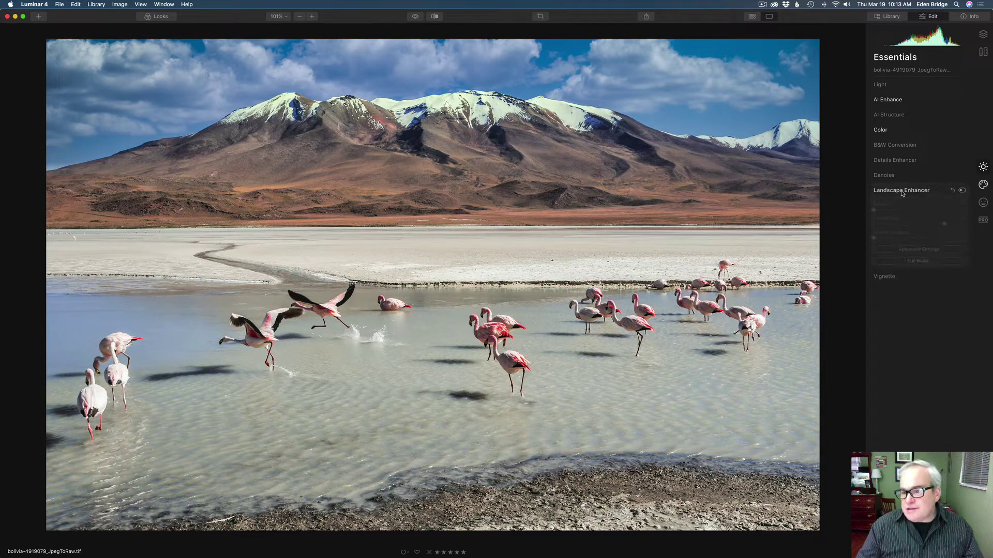
pyautogui.click(962, 191)
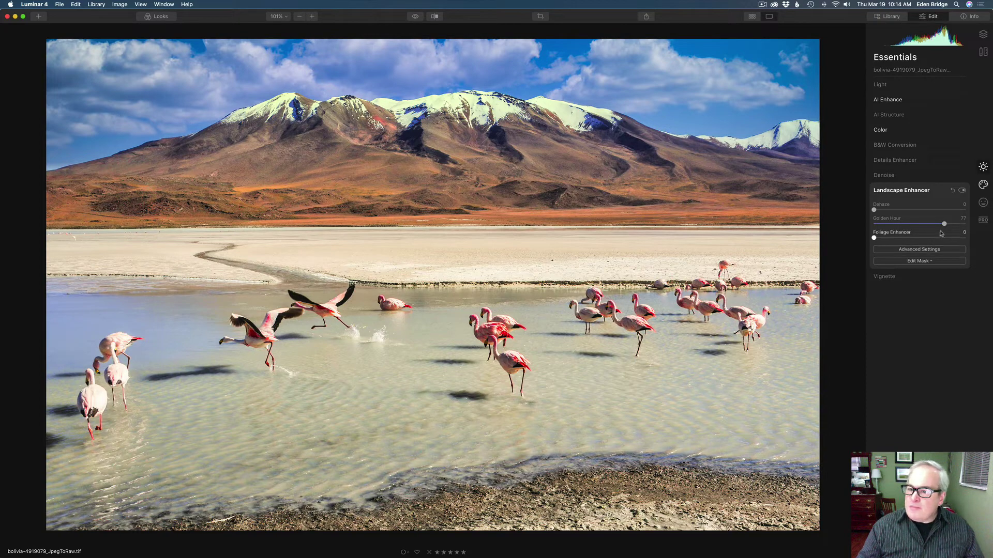
pyautogui.click(962, 191)
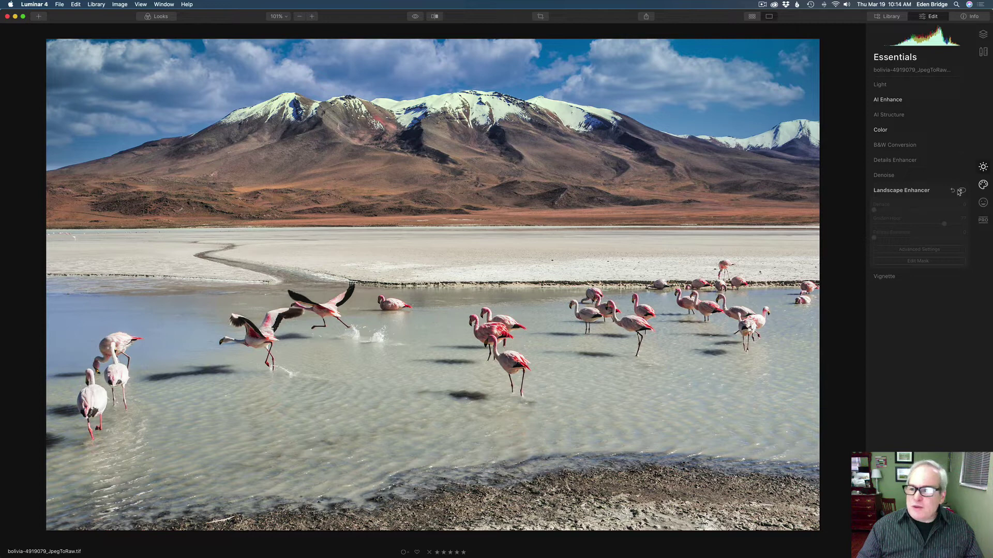
pyautogui.click(962, 191)
pyautogui.click(962, 191)
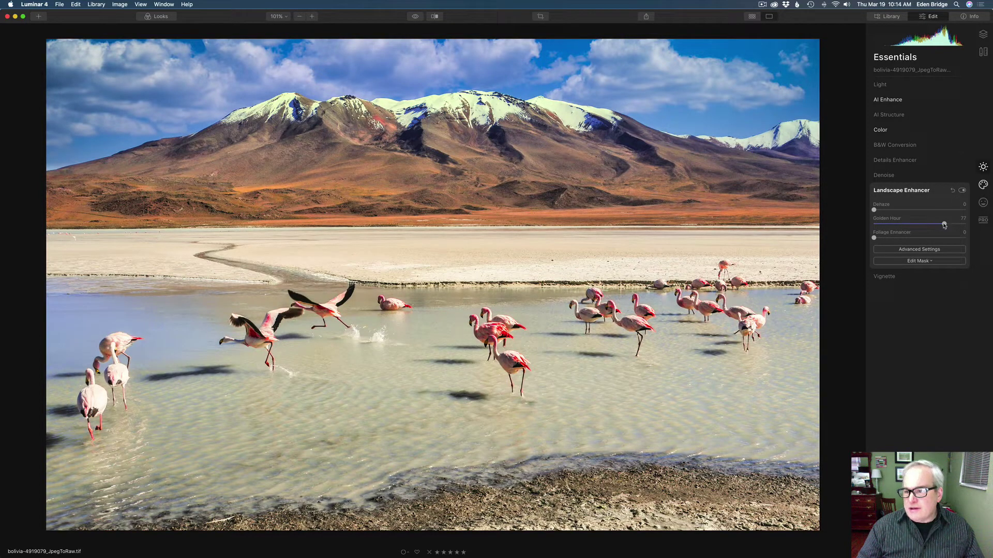
pyautogui.moveTo(945, 225); pyautogui.dragTo(914, 226)
pyautogui.moveTo(929, 226); pyautogui.dragTo(949, 225)
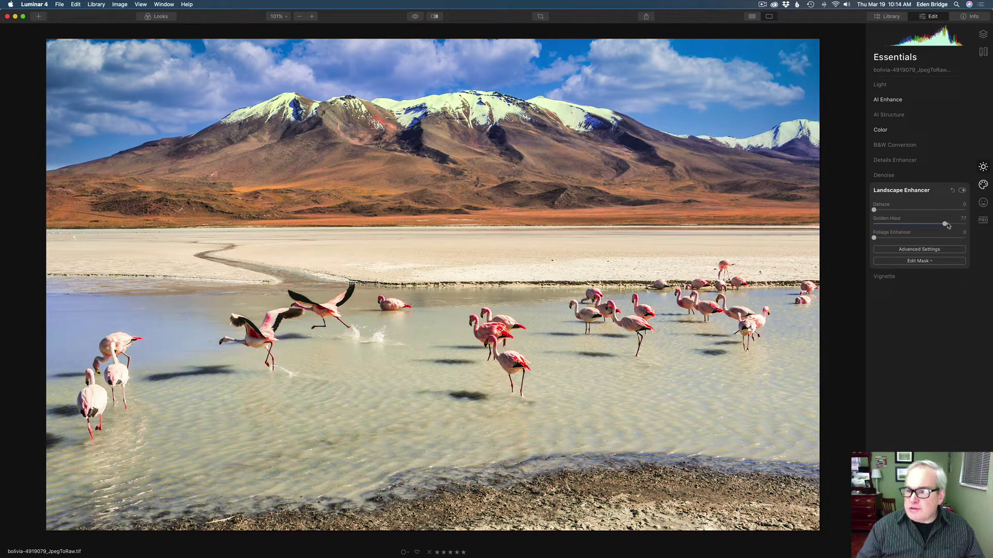
pyautogui.click(930, 191)
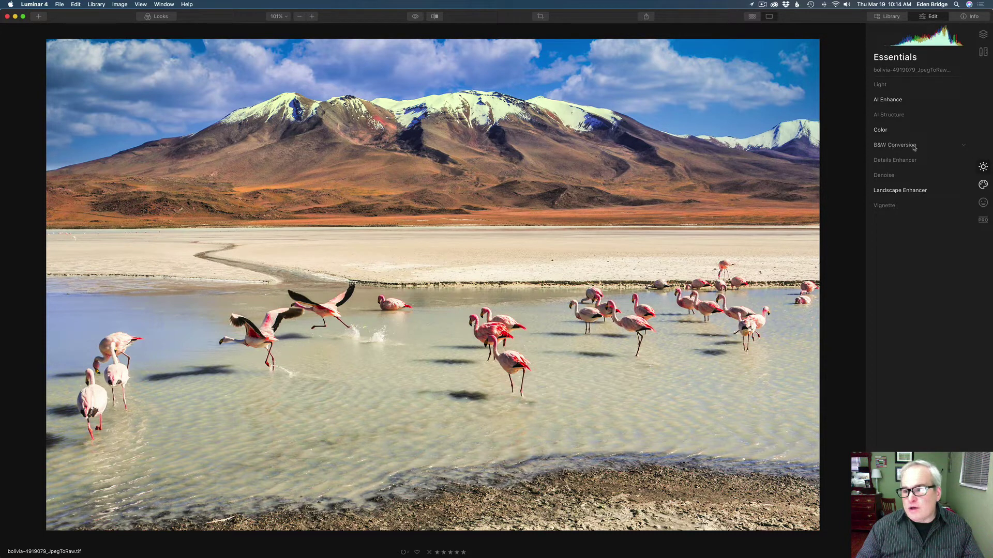
# Step: Enable B&W Conversion with its preset color saturation levels and show its per-color Luminance controls
pyautogui.click(913, 147)
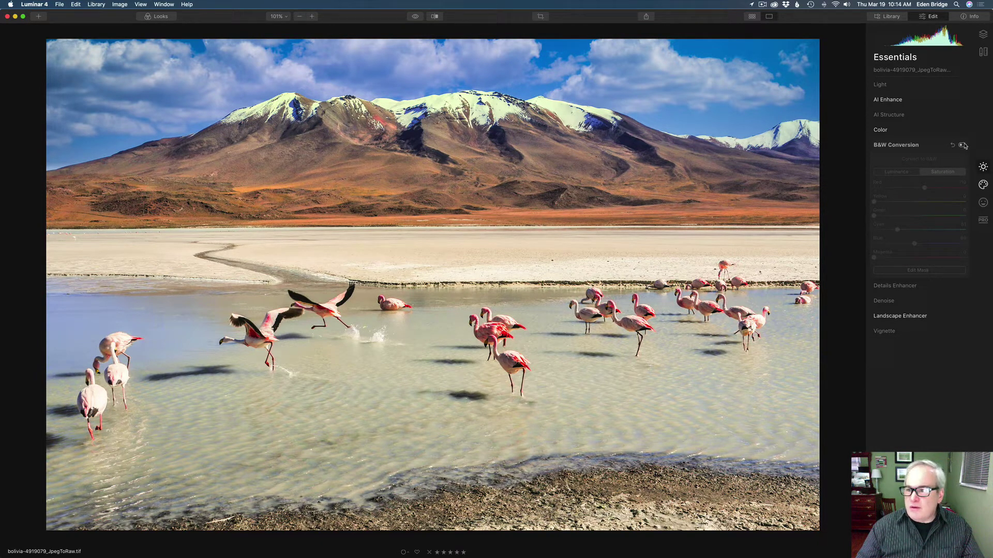
pyautogui.click(962, 146)
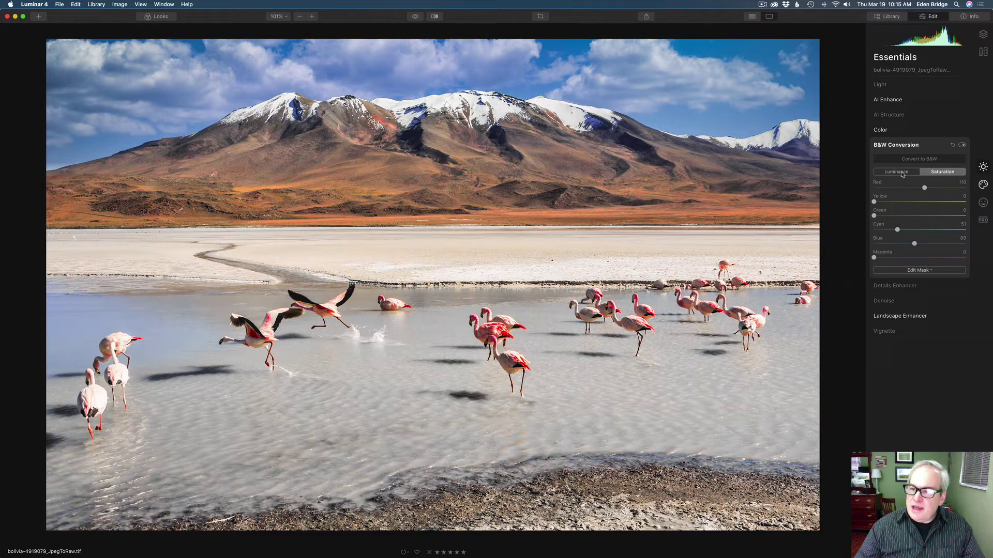
pyautogui.click(903, 175)
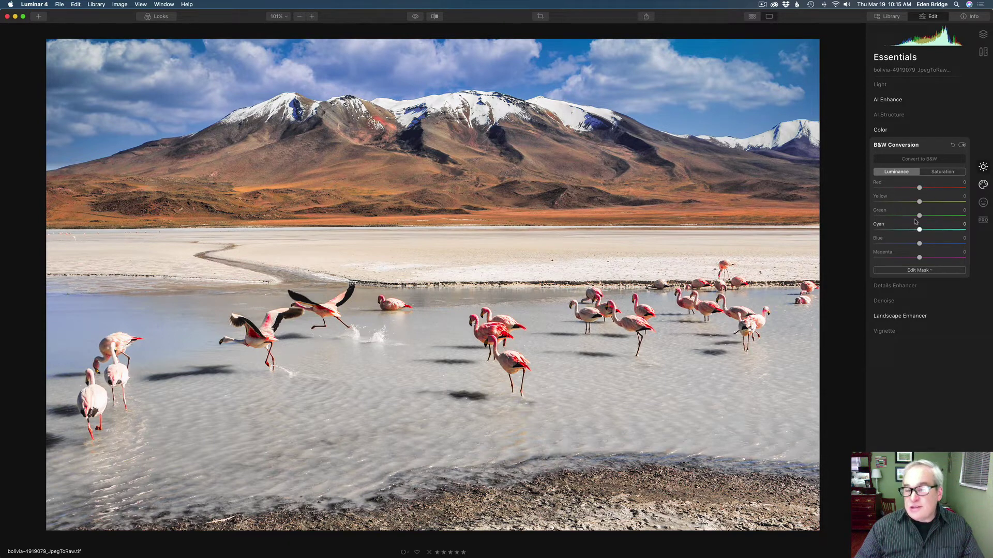
# Step: Show the B&W Conversion saturation controls and set the Red, Cyan and Blue saturation to 0
pyautogui.click(943, 172)
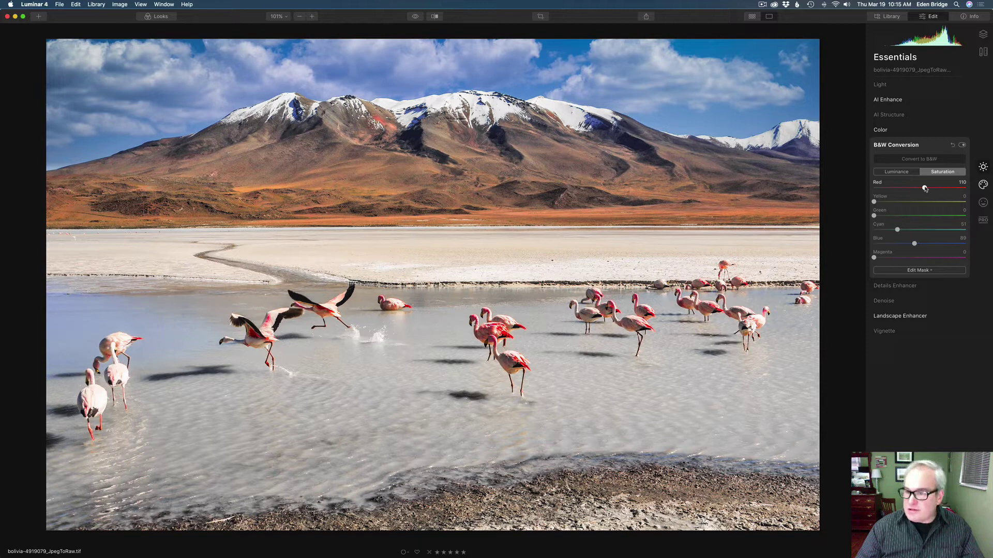
pyautogui.moveTo(925, 189); pyautogui.dragTo(845, 188)
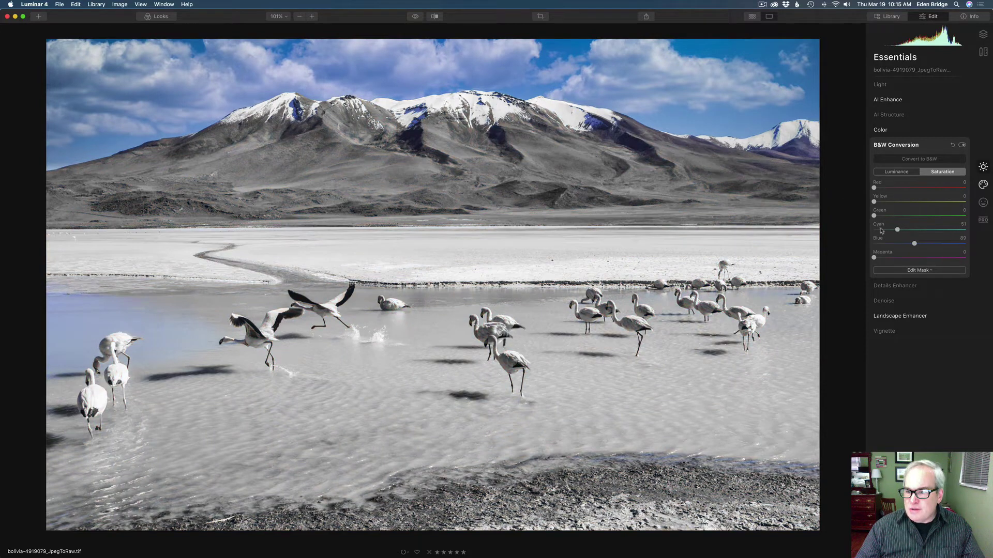
pyautogui.moveTo(882, 231); pyautogui.dragTo(845, 230)
pyautogui.moveTo(916, 244); pyautogui.dragTo(848, 244)
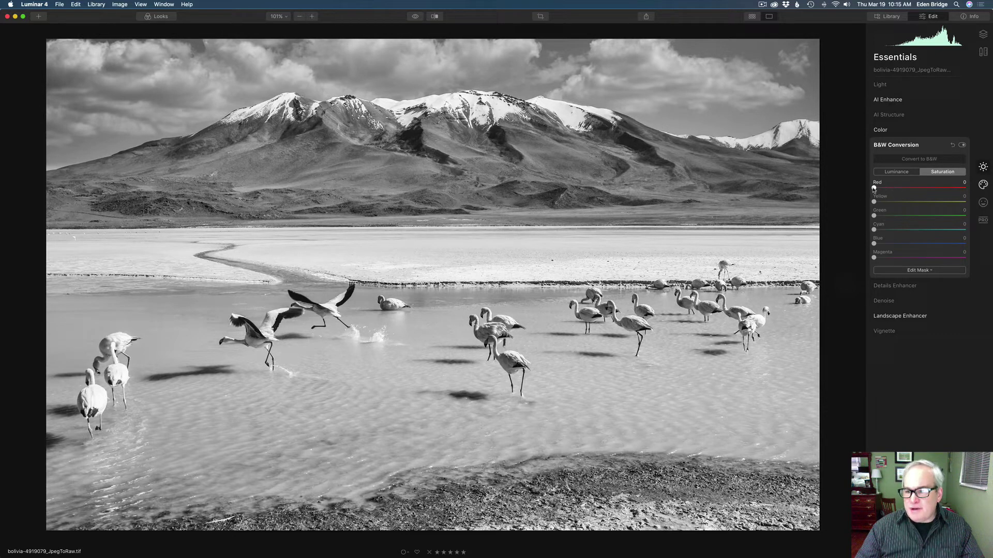
# Step: Set the B&W Conversion saturation of Red to 110, Cyan to 51 and Blue to 89, comparing the photo with the effect off and on
pyautogui.moveTo(874, 188); pyautogui.dragTo(929, 191)
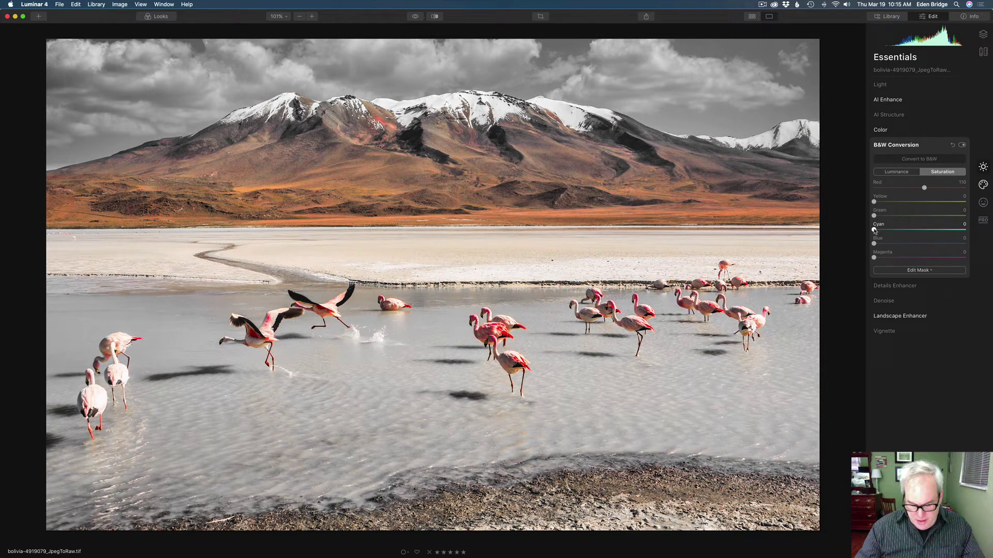
pyautogui.moveTo(874, 231); pyautogui.dragTo(898, 233)
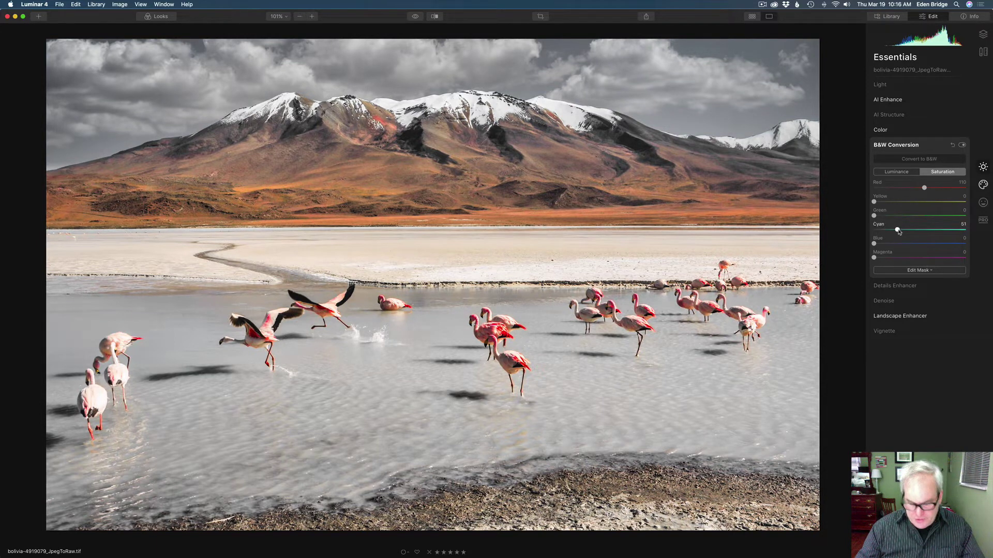
pyautogui.moveTo(874, 244); pyautogui.dragTo(916, 247)
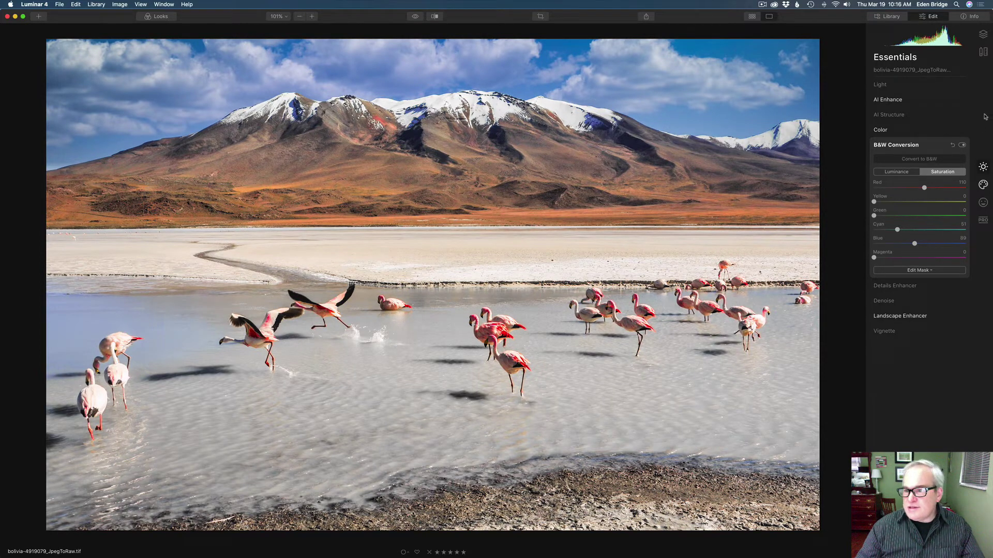
pyautogui.click(962, 145)
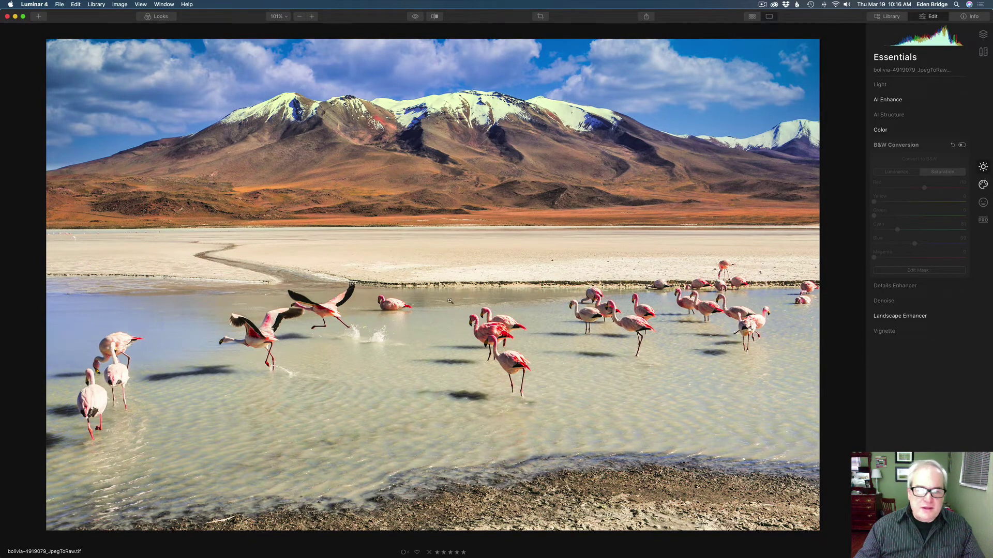
pyautogui.click(962, 145)
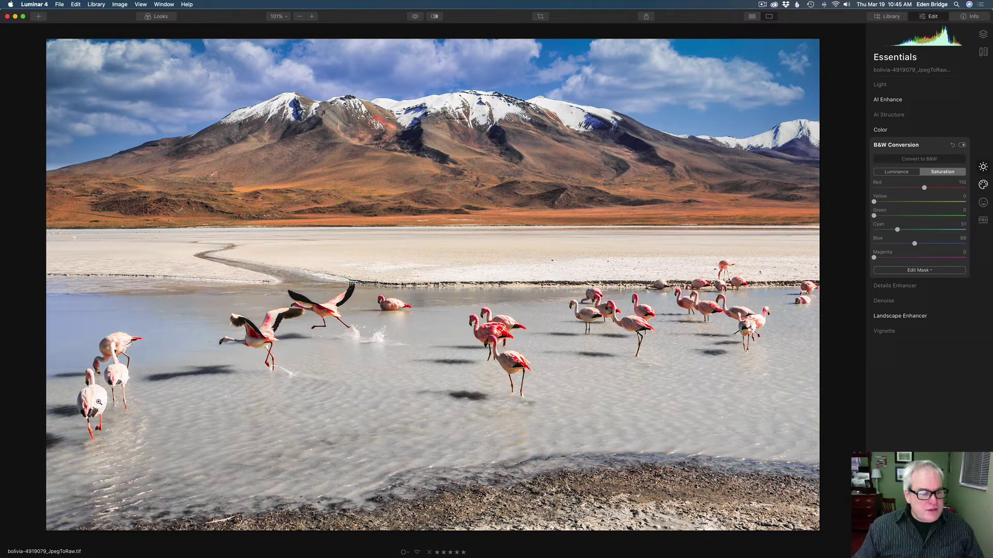
# Step: Enable Adjustment Layer 1 and show its Essentials adjustments
pyautogui.click(929, 85)
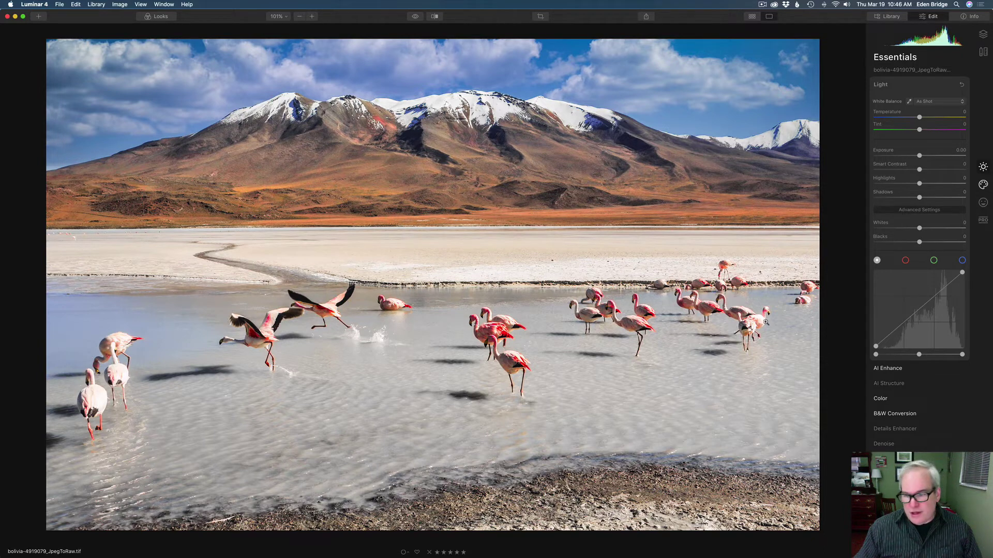
pyautogui.click(983, 34)
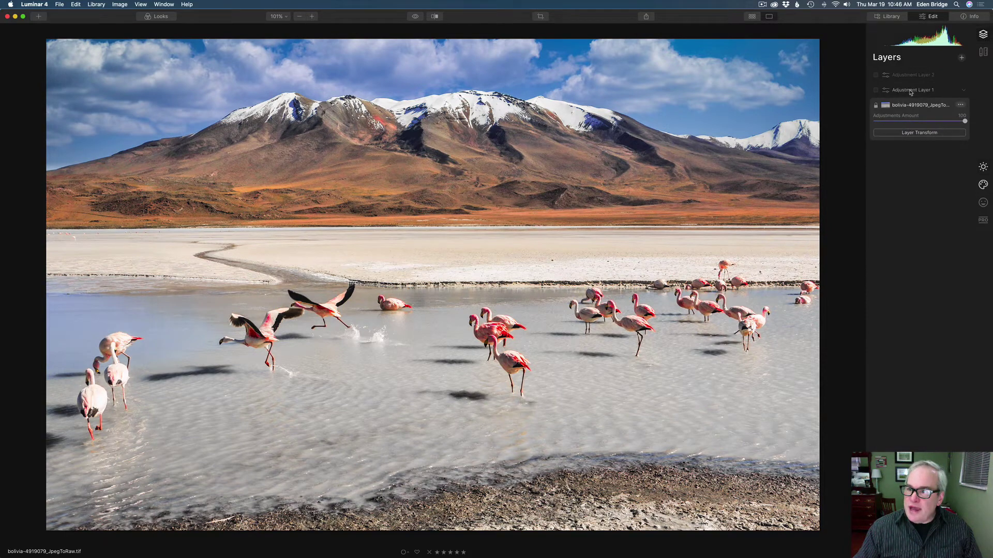
pyautogui.click(876, 91)
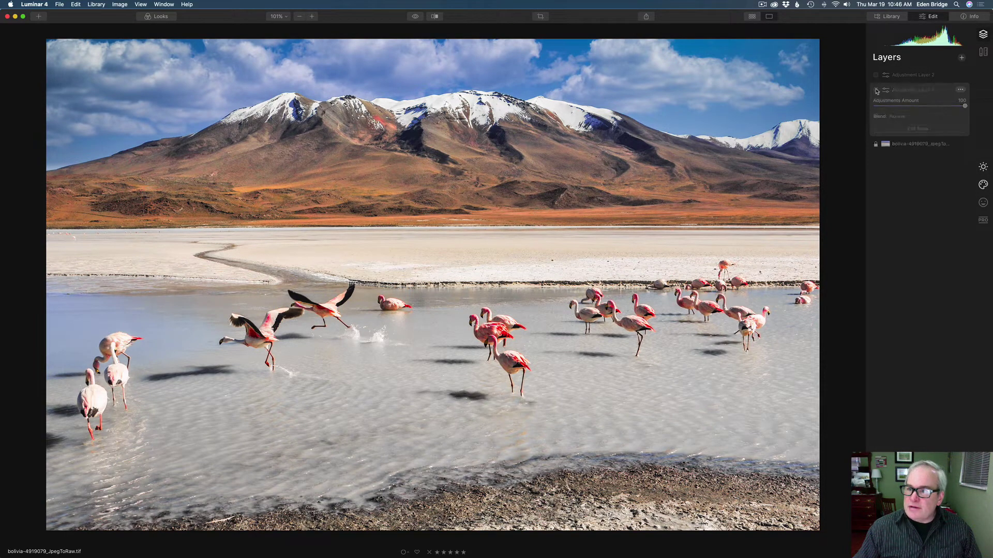
pyautogui.click(876, 90)
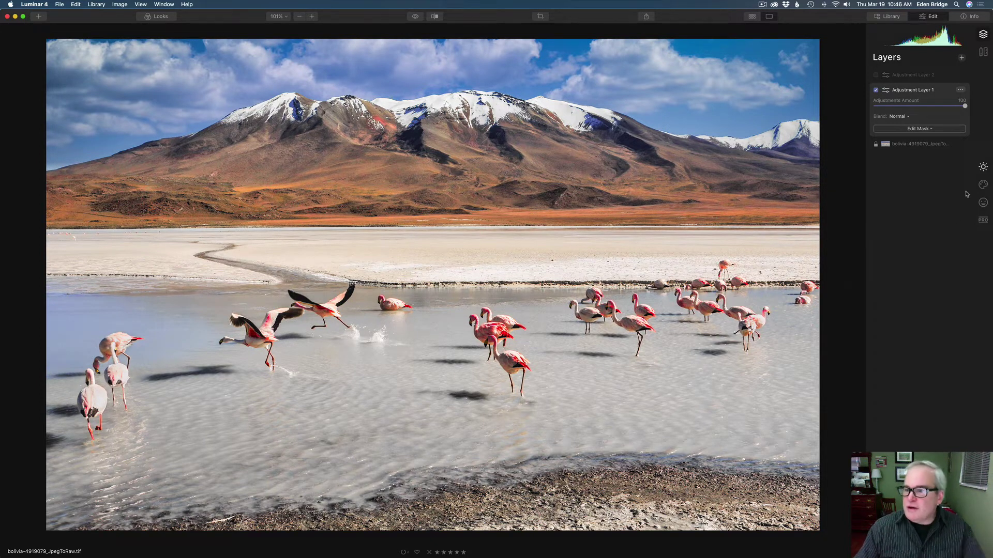
pyautogui.click(983, 168)
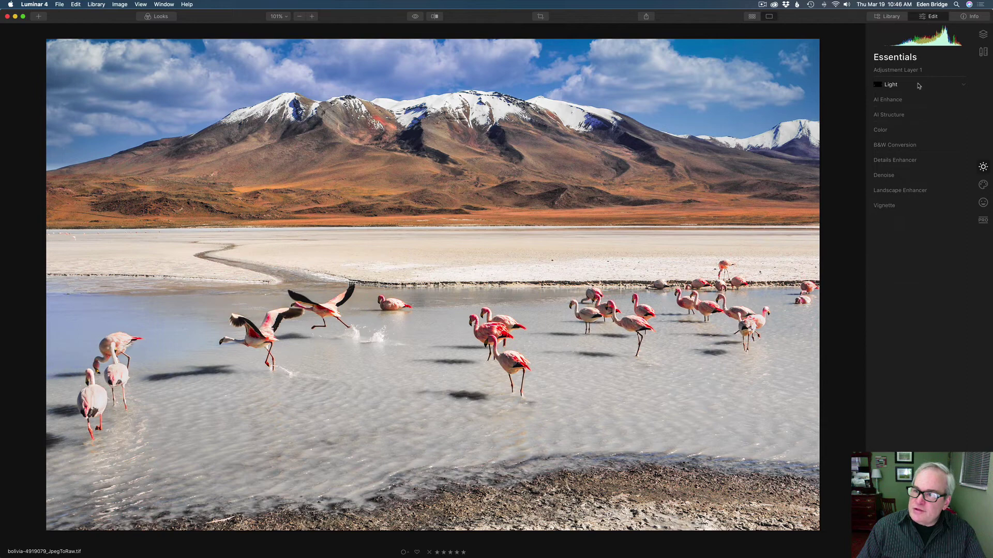
# Step: Examine the Light adjustment's Highlights setting on Adjustment Layer 1 and its brush mask over the flamingos
pyautogui.click(919, 86)
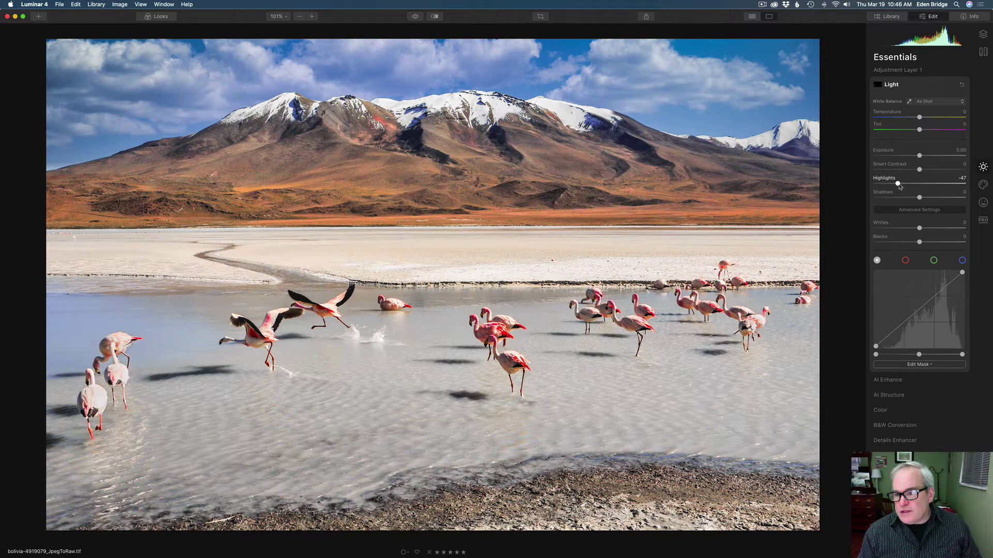
pyautogui.click(926, 364)
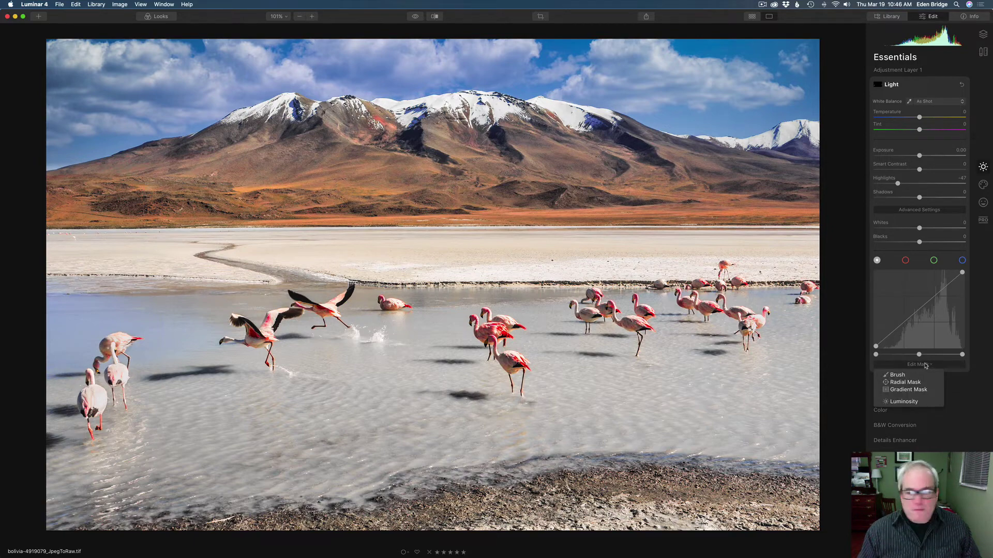
pyautogui.click(911, 376)
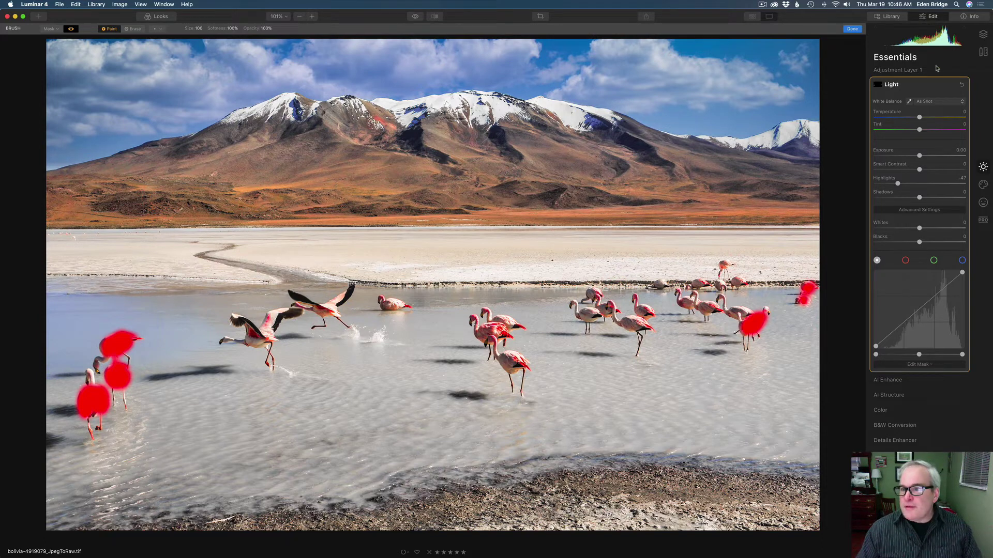
pyautogui.click(930, 86)
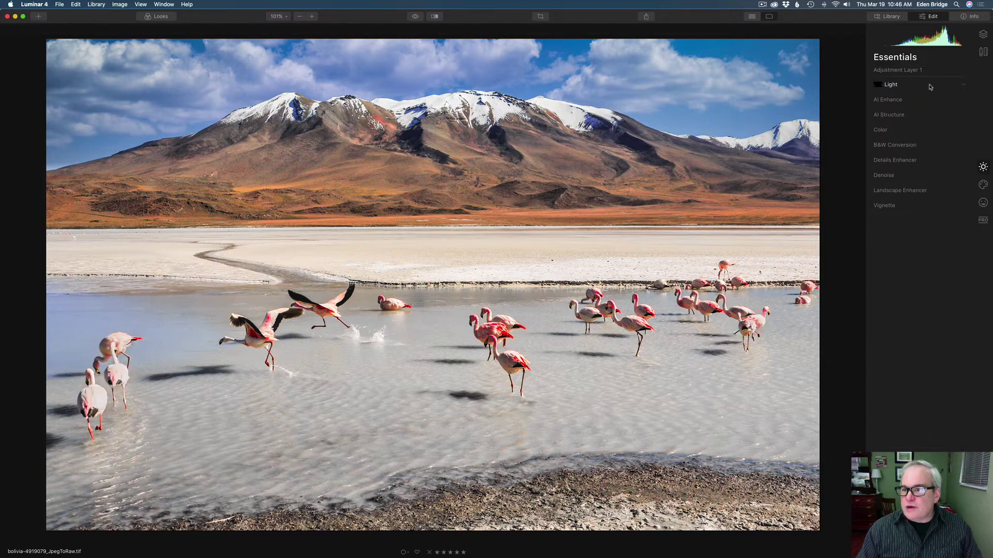
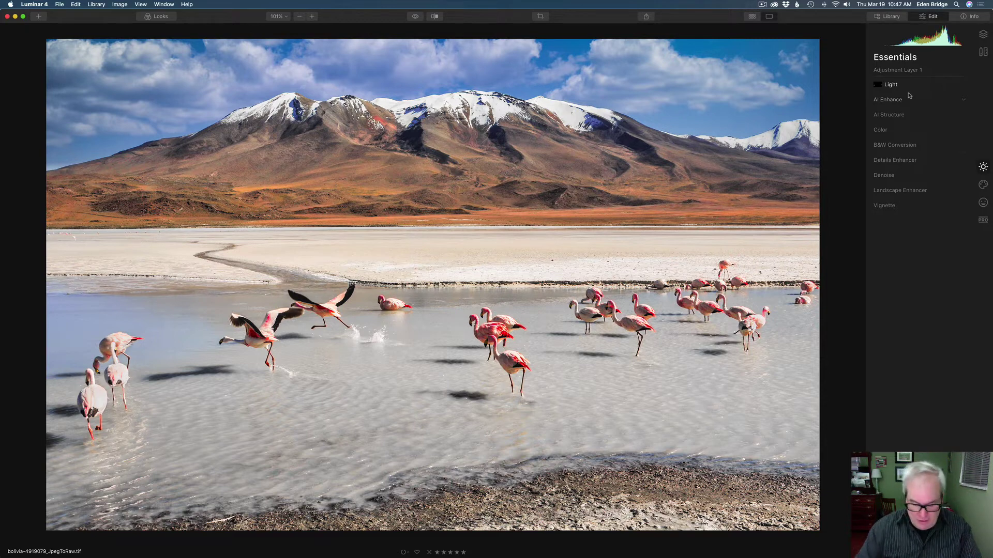
# Step: Enable the AI Enhance and Color adjustments on Adjustment Layer 1 with their preset values
pyautogui.click(954, 102)
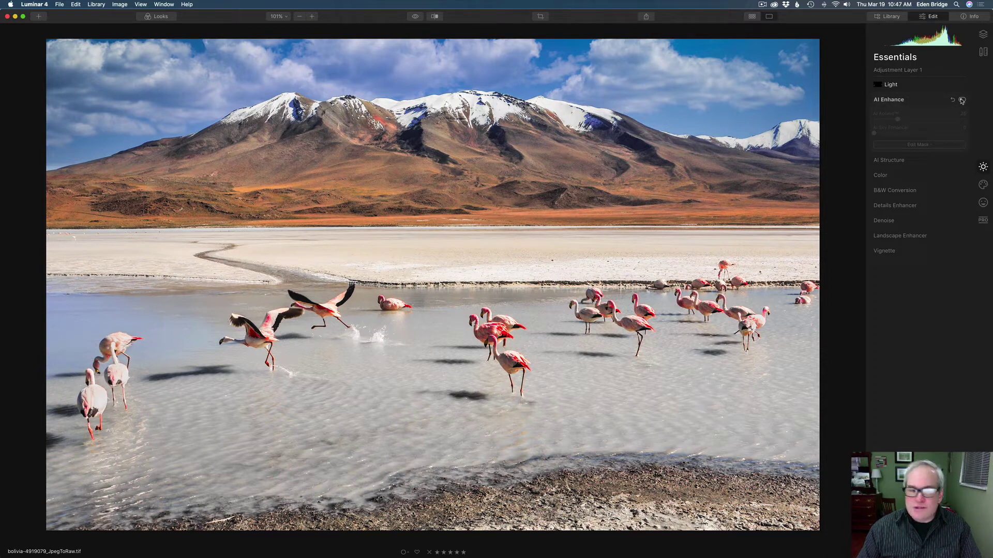
pyautogui.click(962, 101)
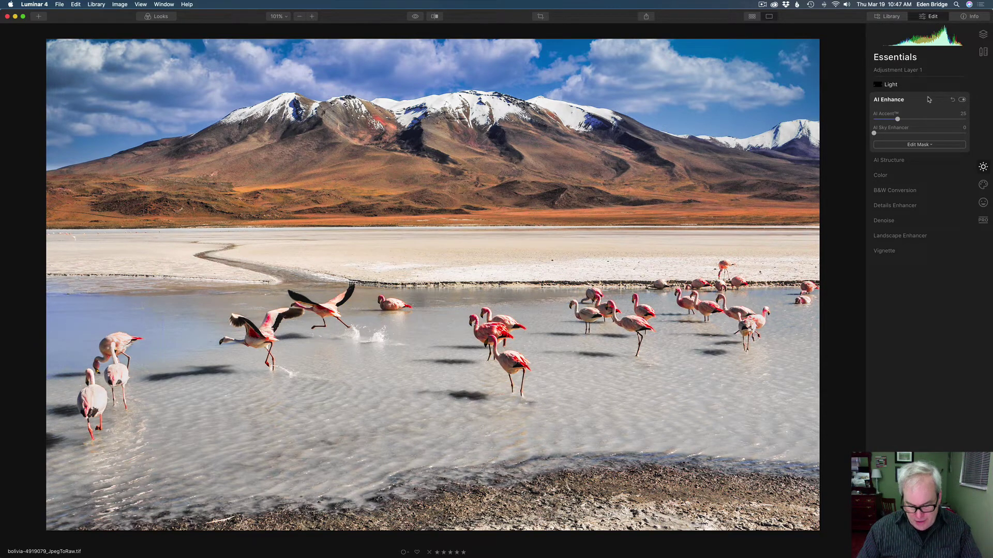
pyautogui.click(923, 177)
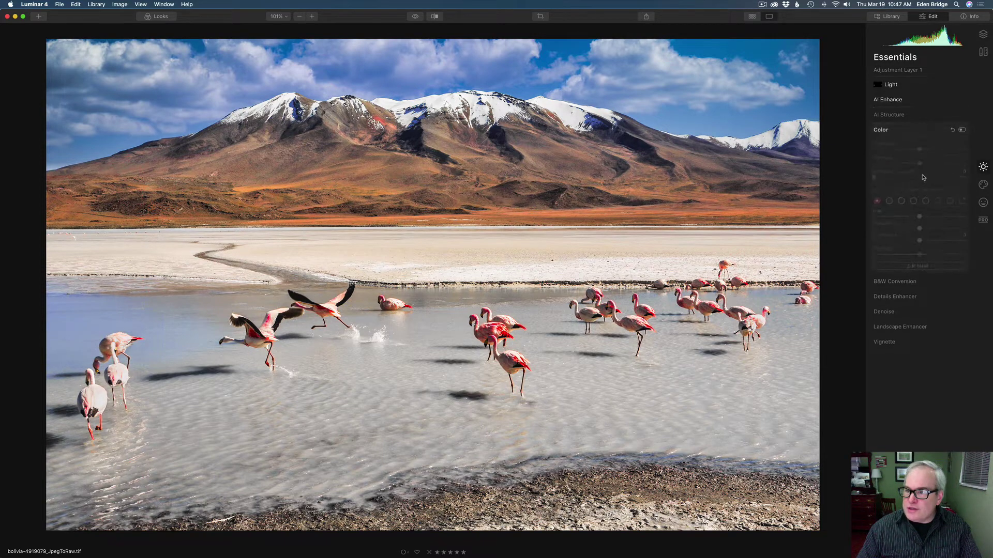
pyautogui.click(961, 131)
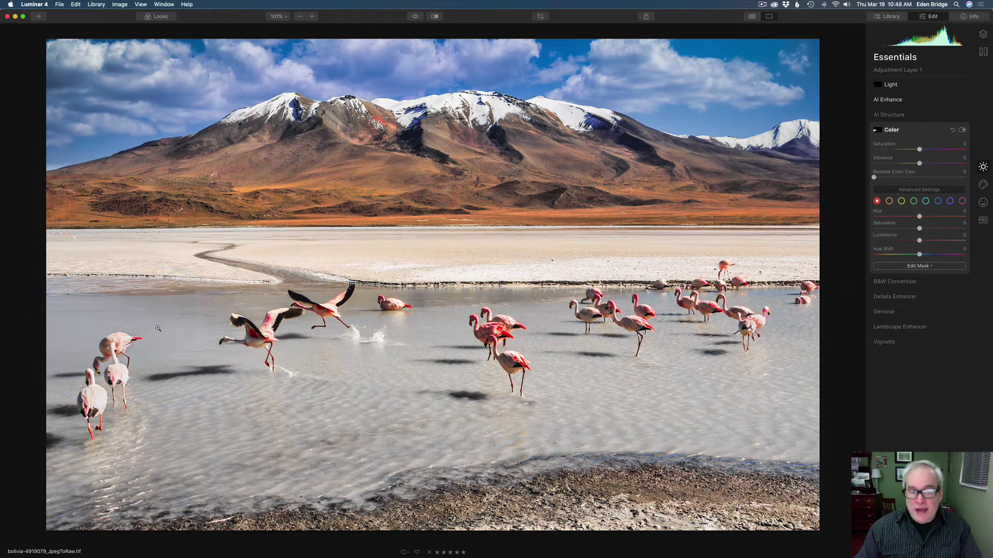
# Step: Examine the Color adjustment's advanced blue saturation setting and its brush mask over the water
pyautogui.click(934, 191)
pyautogui.click(934, 191)
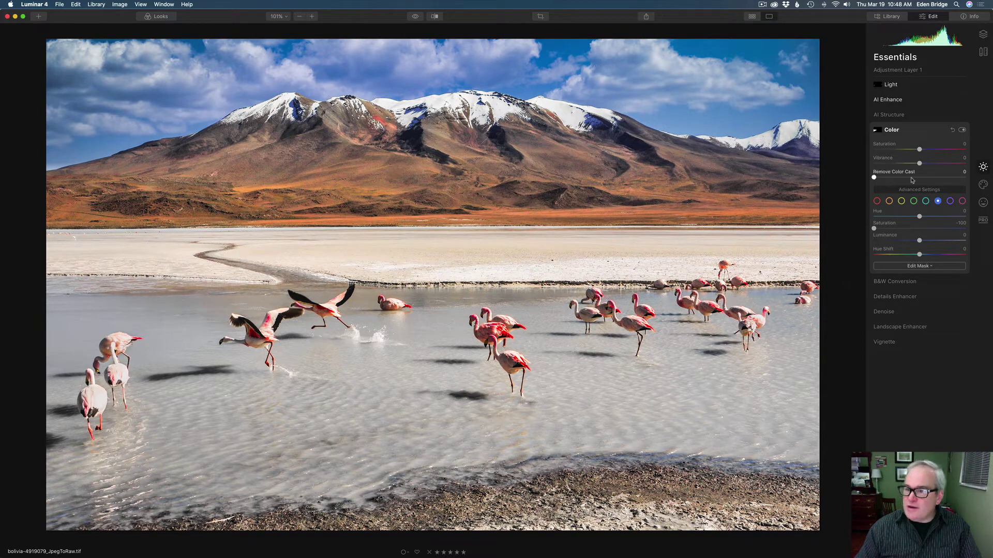
pyautogui.click(923, 267)
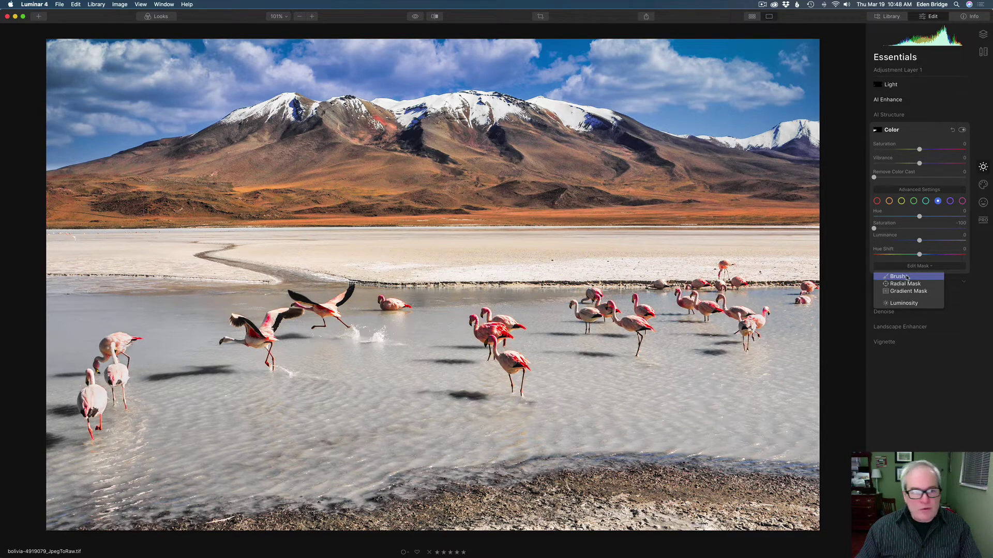
pyautogui.click(906, 277)
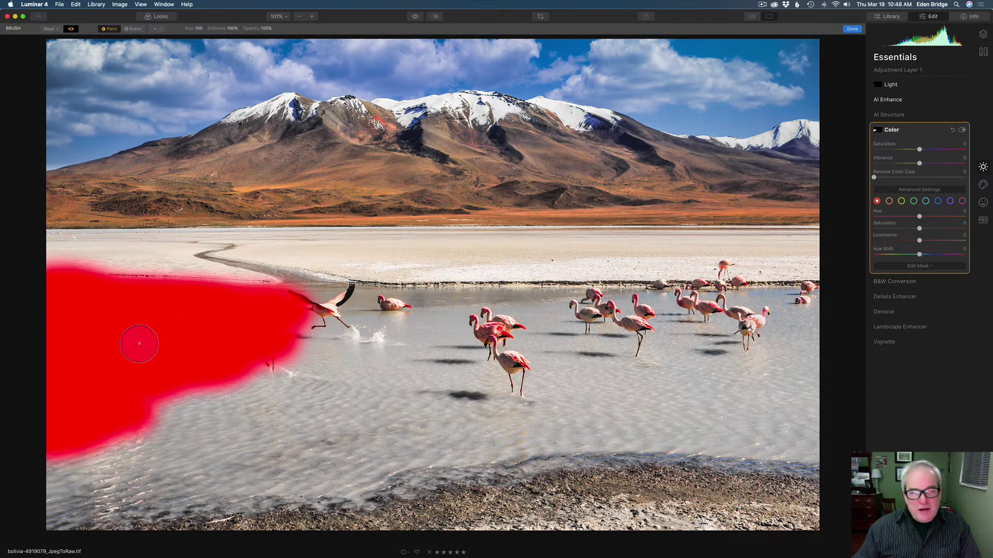
pyautogui.click(852, 29)
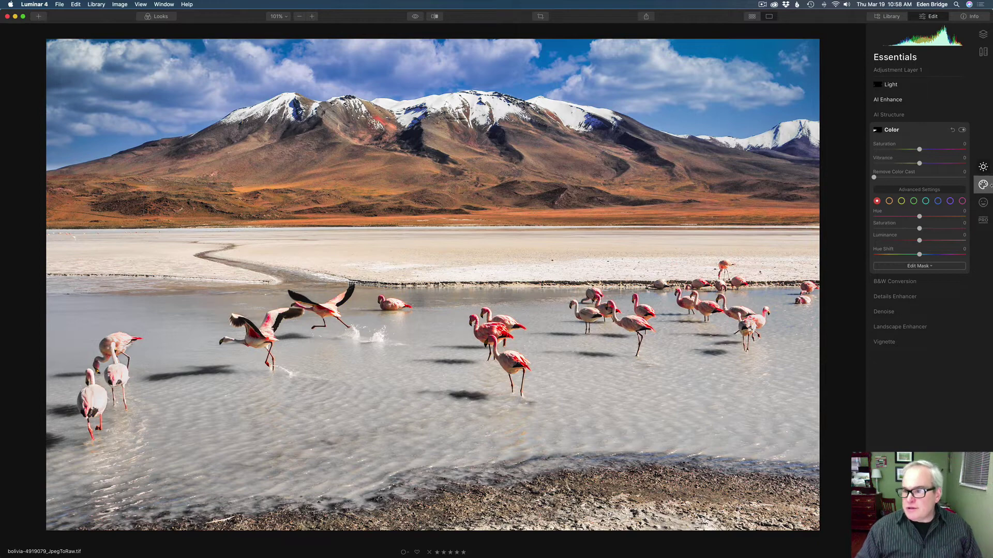
# Step: Enable Color Styles (LUT) on Adjustment Layer 1, view the available LUTs and keep Red Trace
pyautogui.click(985, 187)
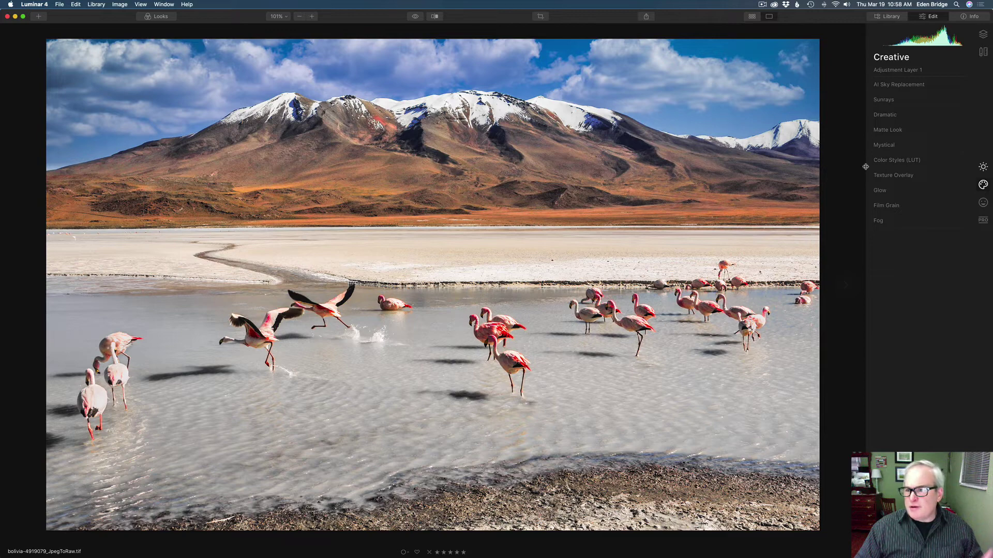
pyautogui.click(935, 162)
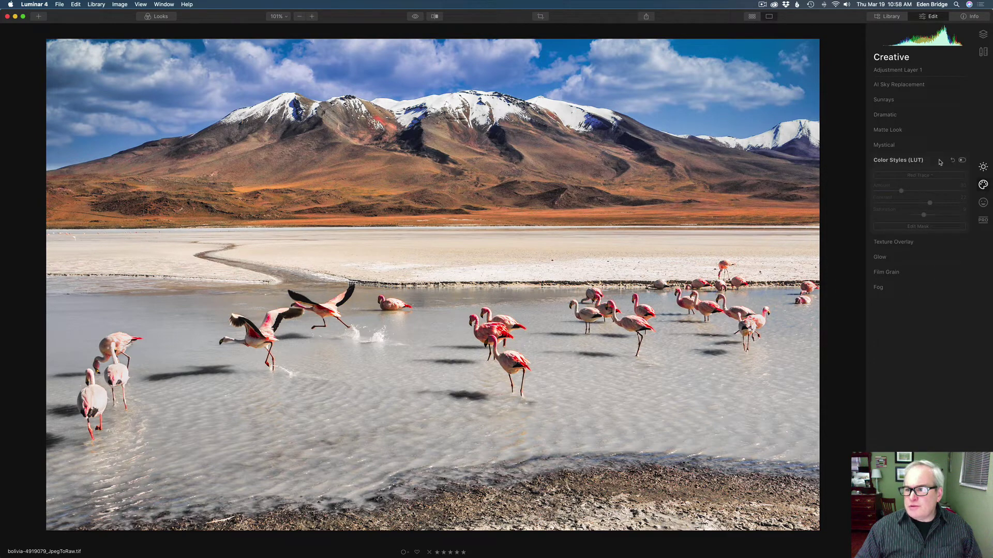
pyautogui.click(961, 161)
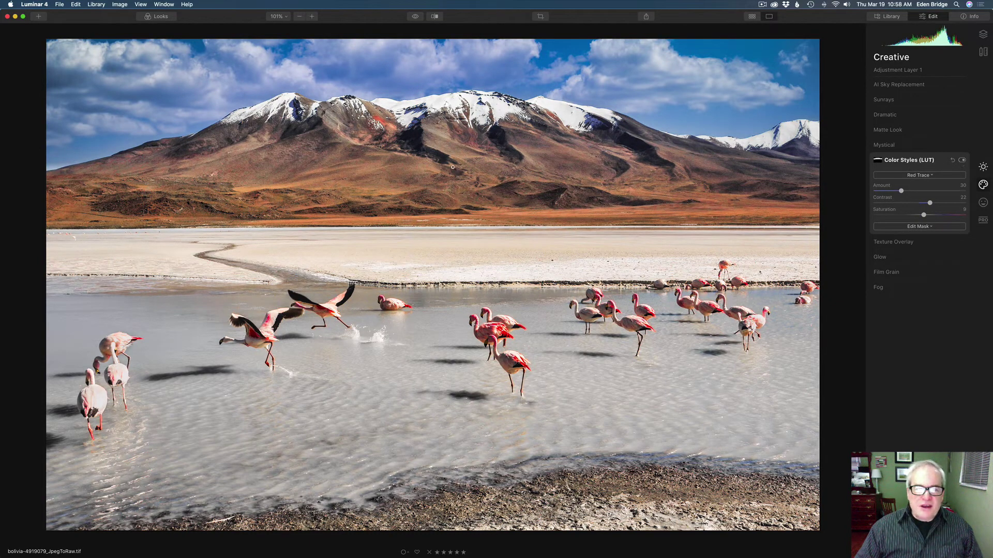
pyautogui.click(927, 177)
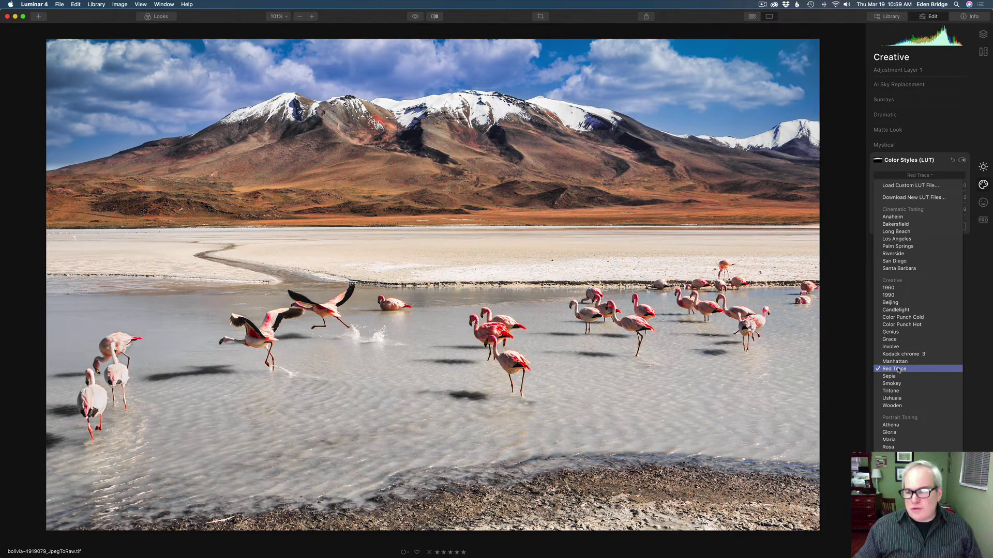
pyautogui.click(924, 175)
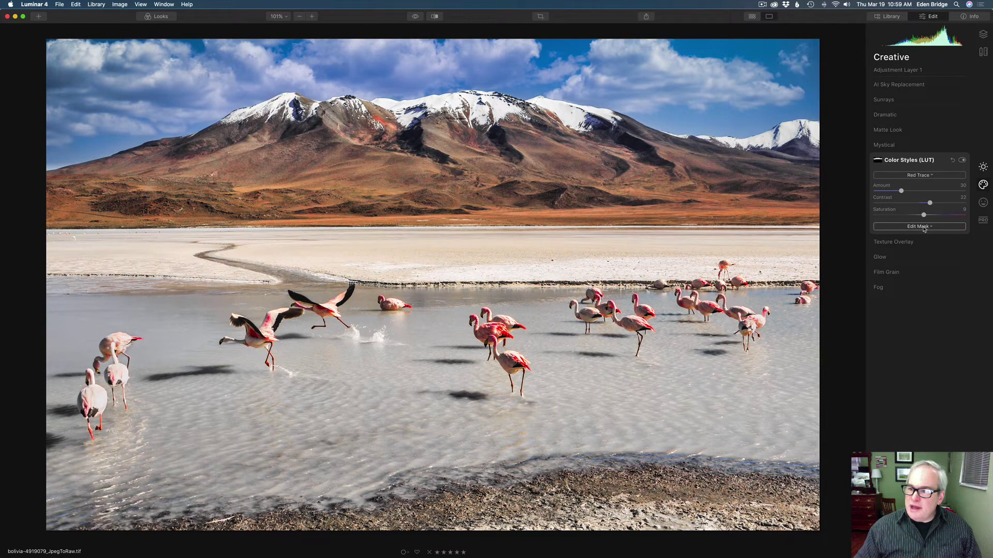
# Step: Examine the Color Styles (LUT) brush mask over the mountains and compare the photo with the effect off and on
pyautogui.click(924, 227)
pyautogui.click(915, 238)
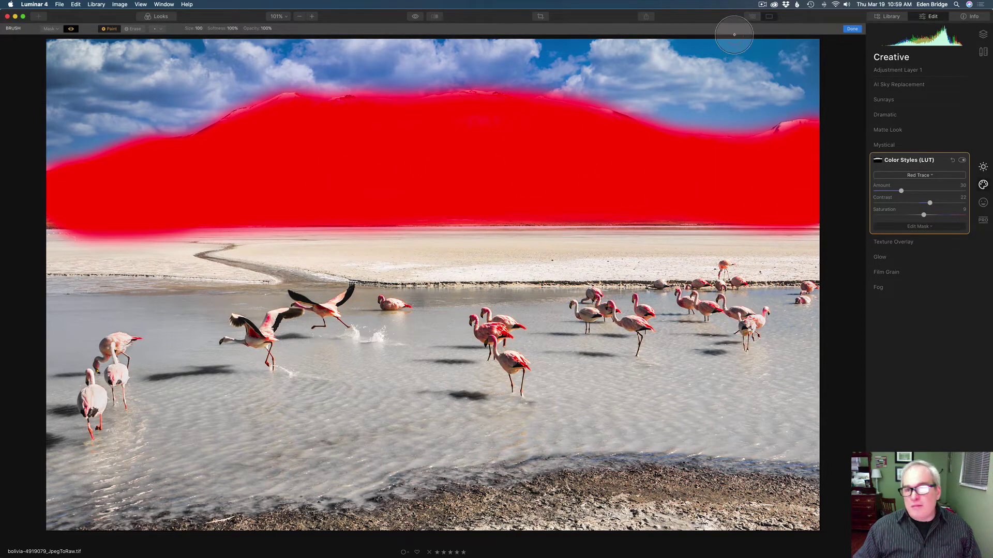
pyautogui.click(852, 29)
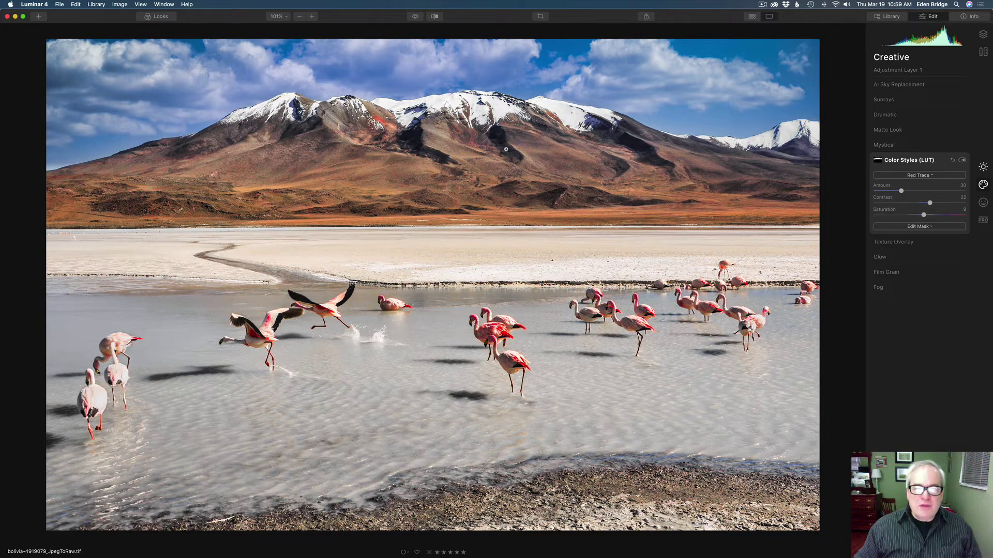
pyautogui.click(963, 161)
pyautogui.click(962, 161)
pyautogui.click(963, 162)
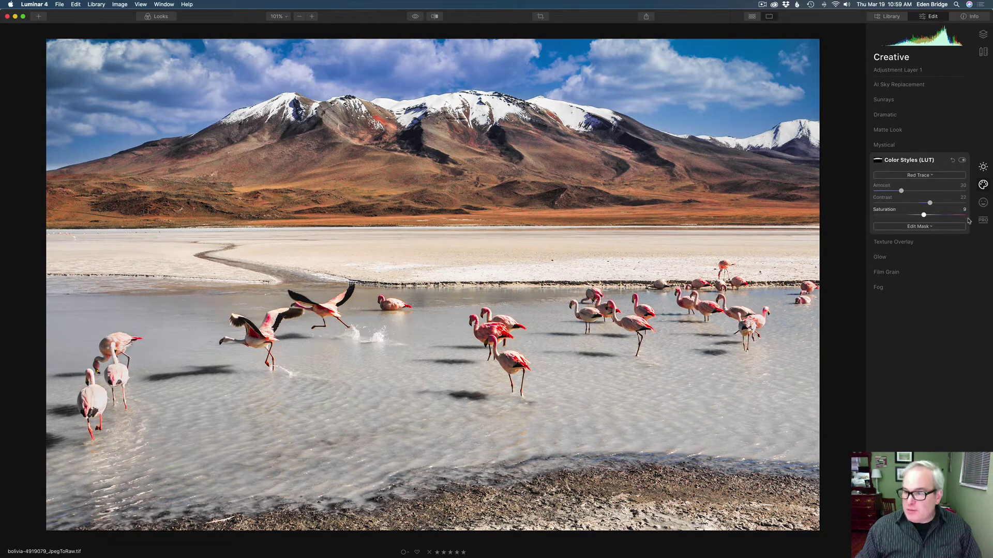
# Step: Enable Dodge & Burn on Adjustment Layer 1 and compare the photo with the effect off and on
pyautogui.click(983, 219)
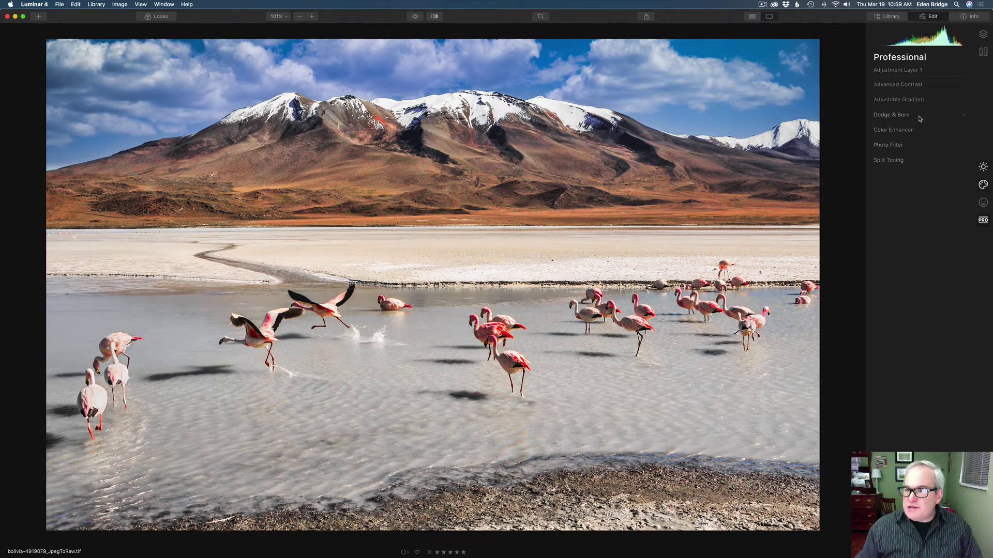
pyautogui.click(920, 117)
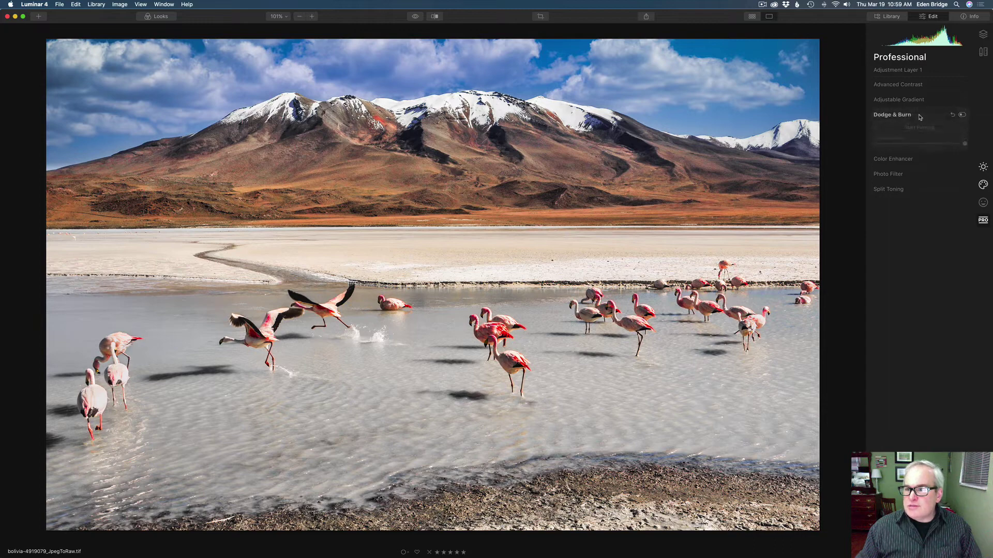
pyautogui.click(962, 116)
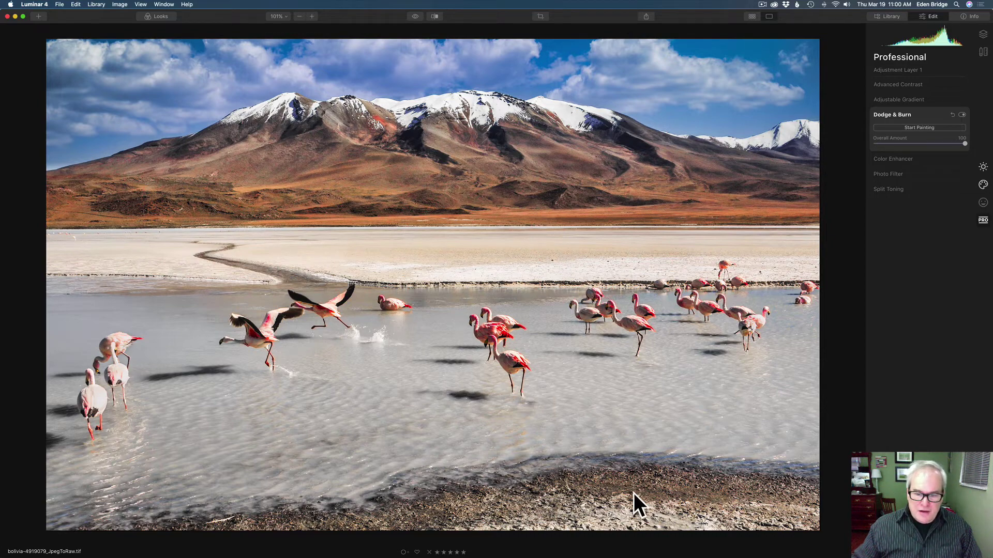
pyautogui.click(963, 116)
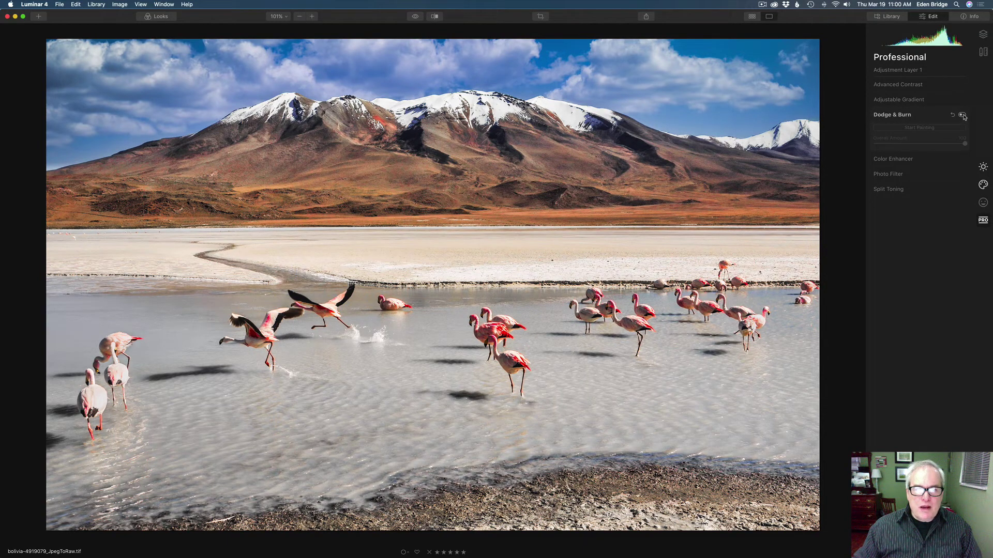
pyautogui.click(963, 115)
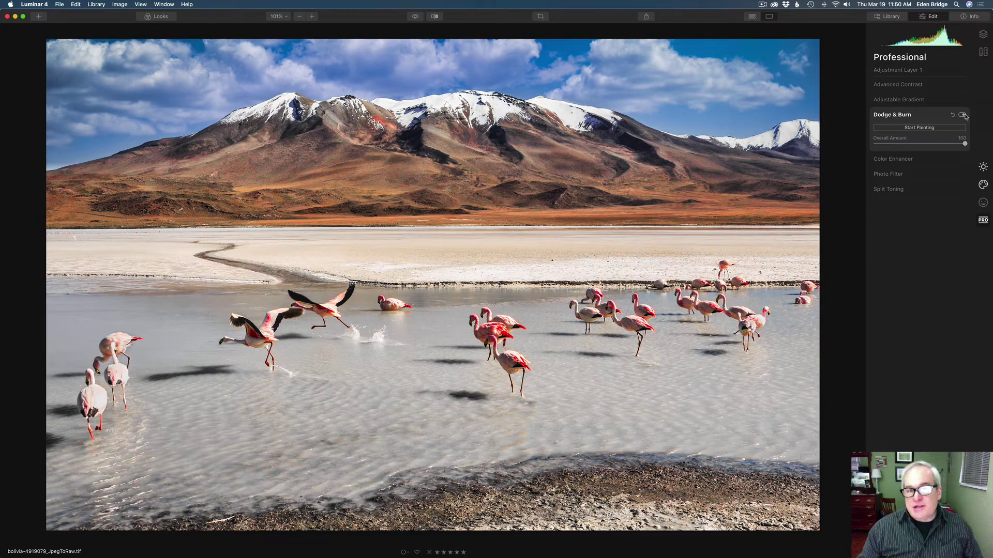
# Step: Enable Advanced Contrast on Adjustment Layer 1 with its preset values and compare the photo with it off and on
pyautogui.click(932, 88)
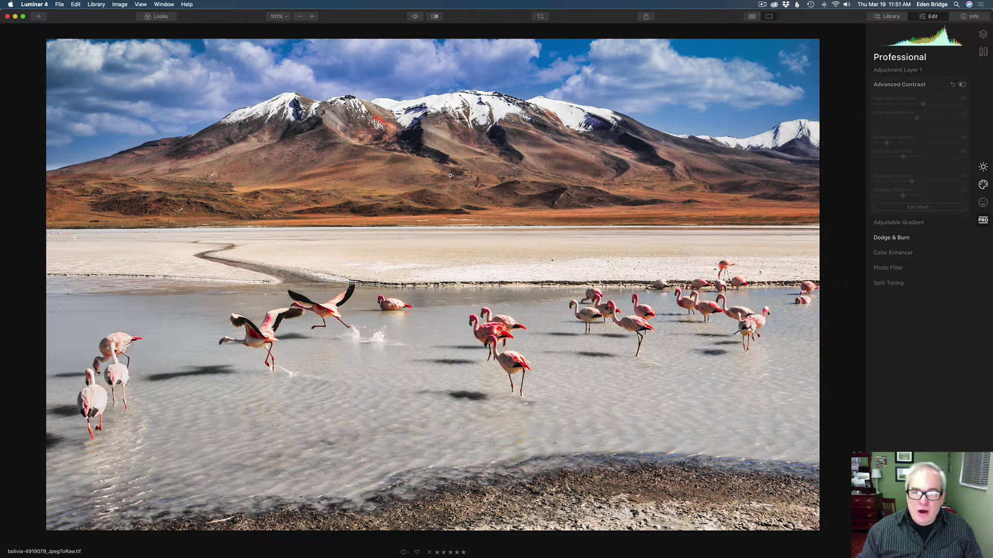
pyautogui.click(962, 85)
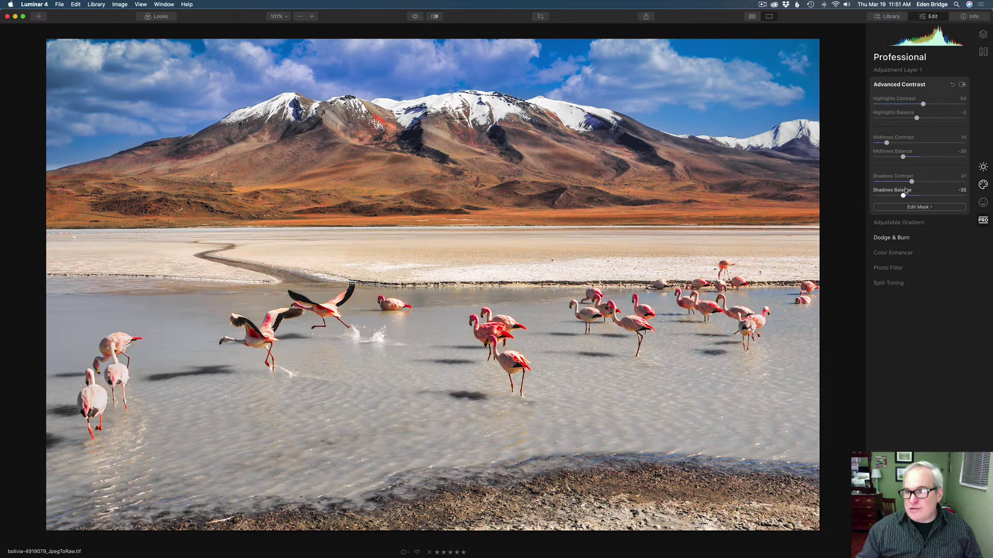
pyautogui.click(963, 85)
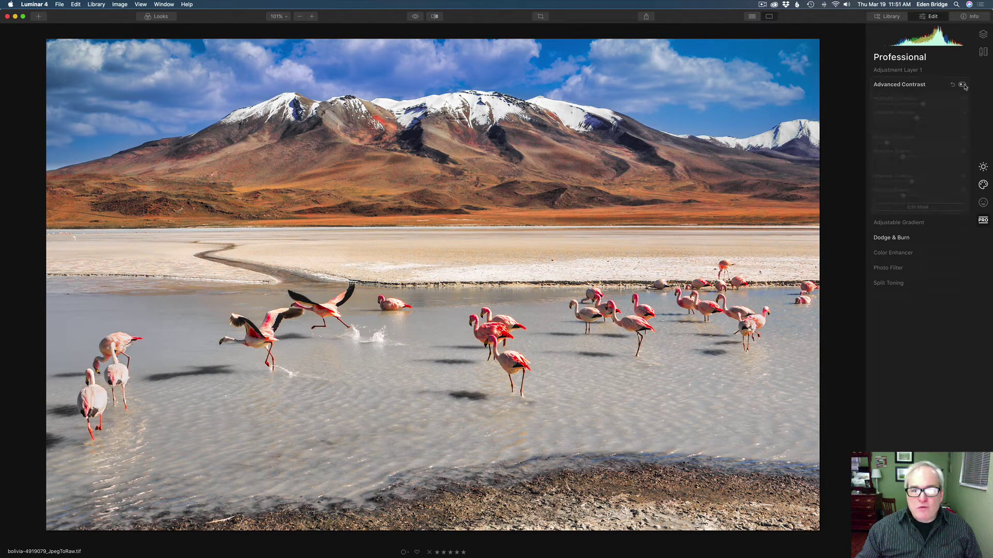
pyautogui.click(962, 85)
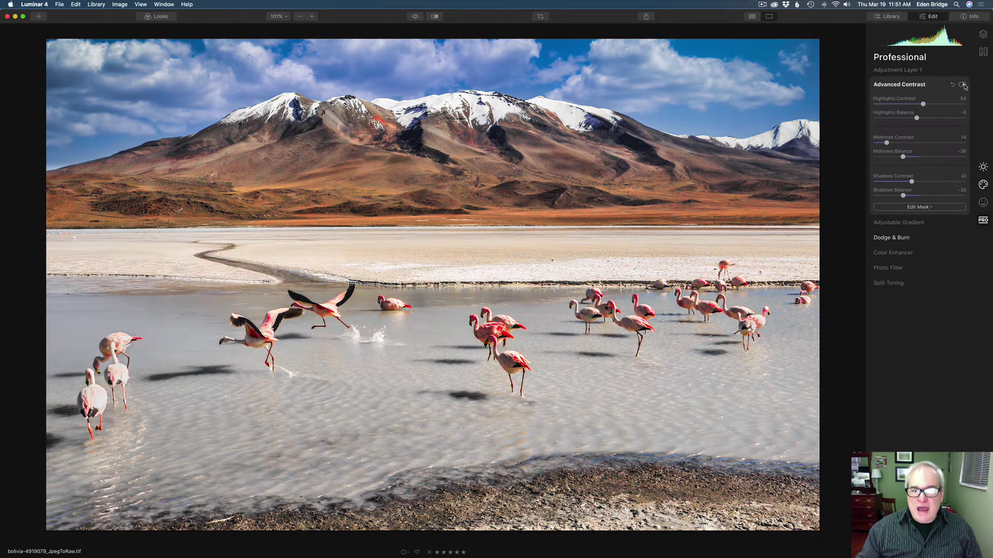
pyautogui.click(963, 84)
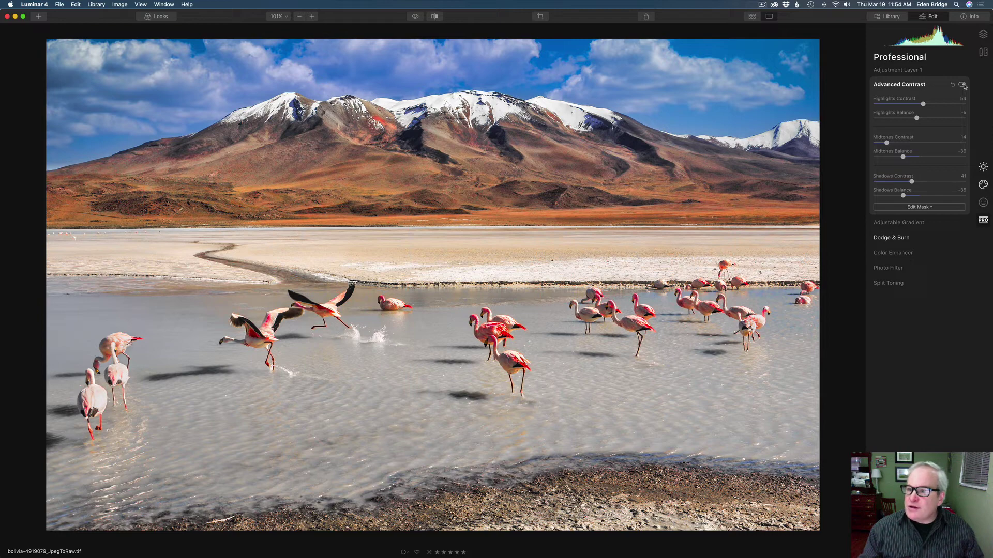
# Step: Switch to Adjustment Layer 2 and enable its Color adjustment with the preset values
pyautogui.click(983, 34)
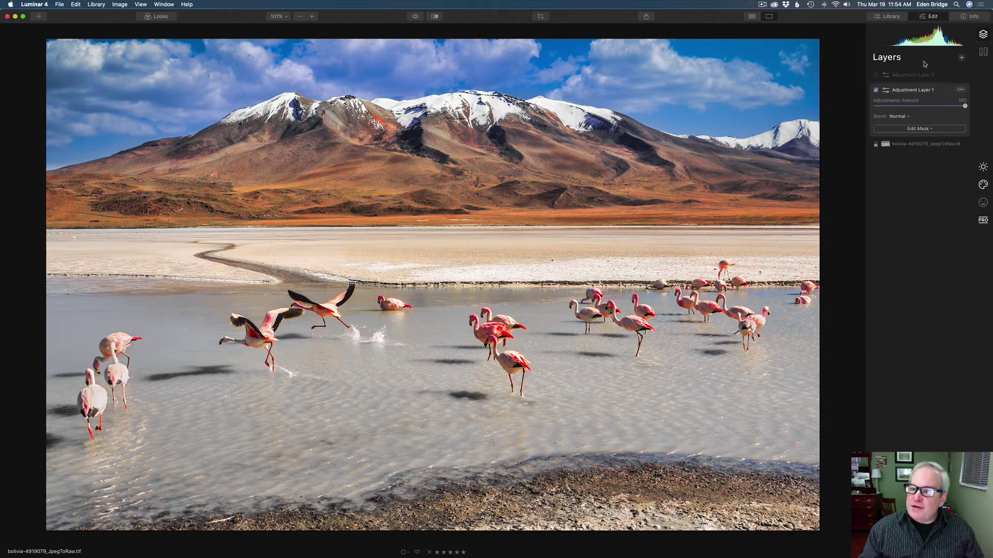
pyautogui.click(914, 76)
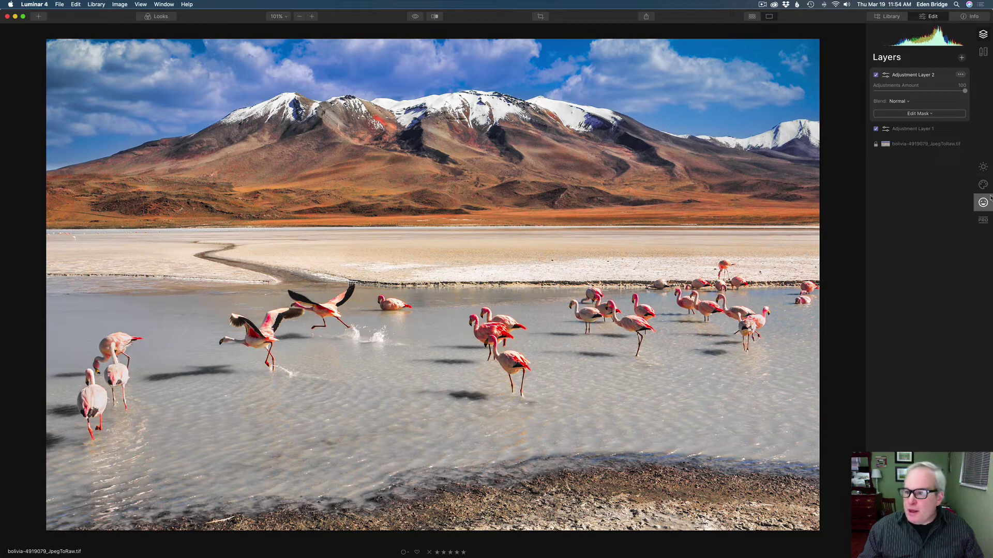
pyautogui.click(983, 168)
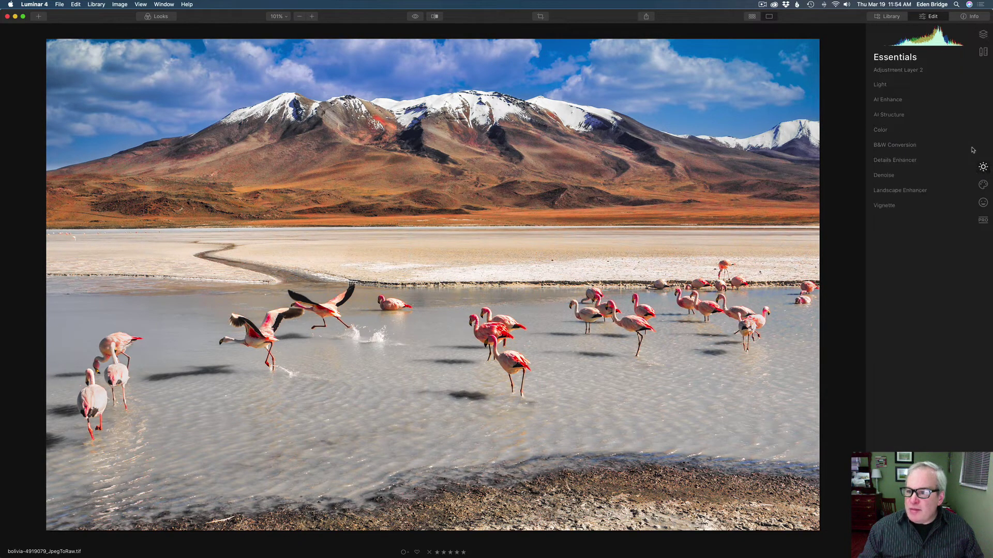
pyautogui.click(913, 130)
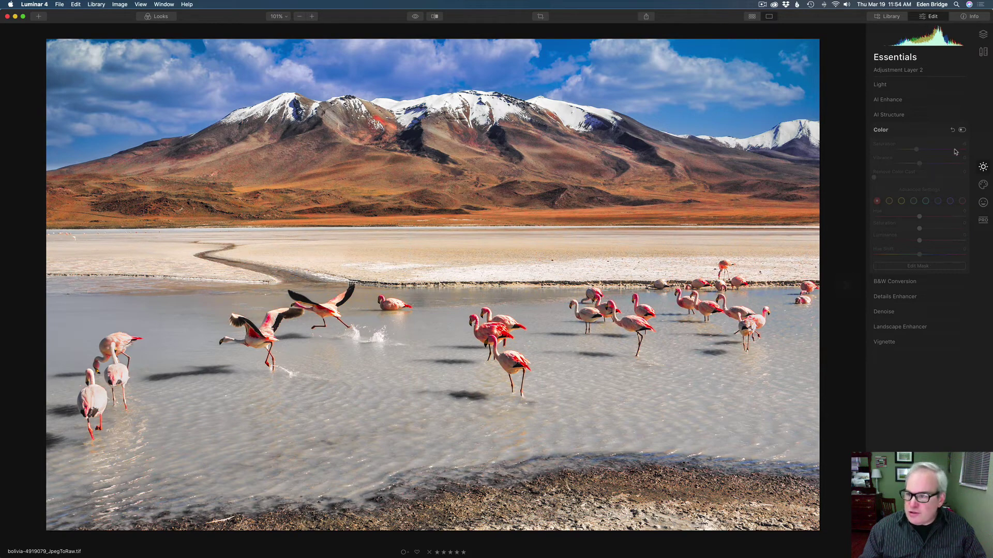
pyautogui.click(962, 131)
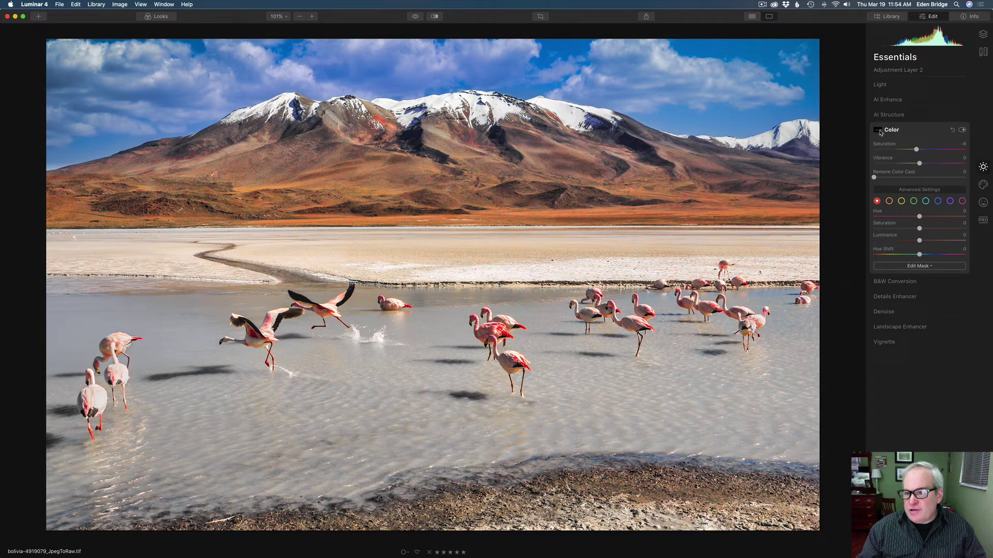
# Step: Examine the Color adjustment's brush mask over the flamingos on Adjustment Layer 2
pyautogui.click(923, 266)
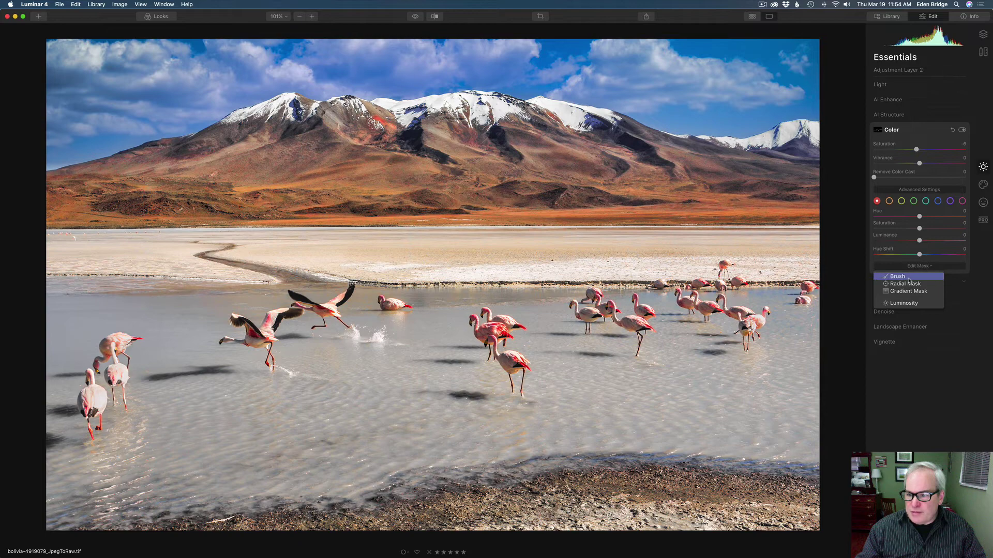
pyautogui.click(912, 279)
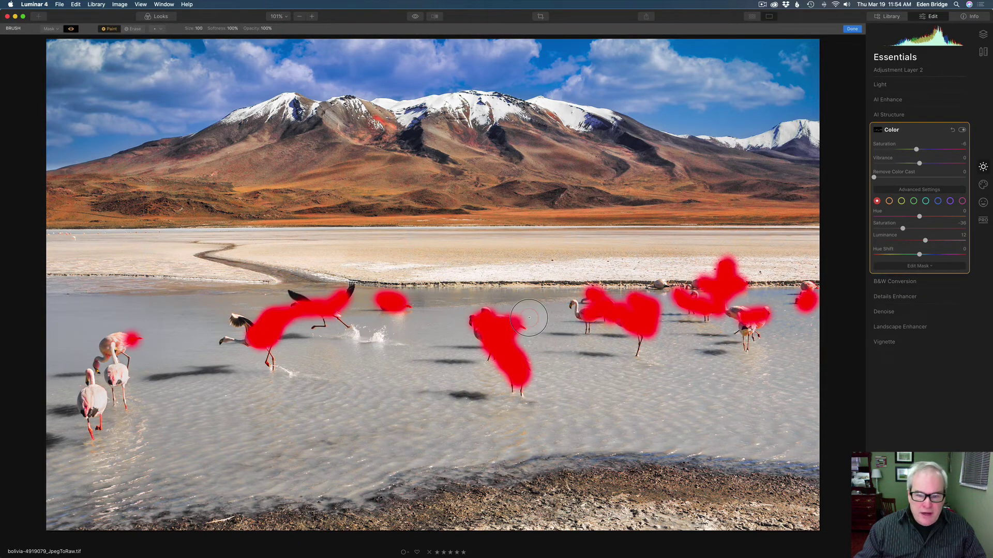